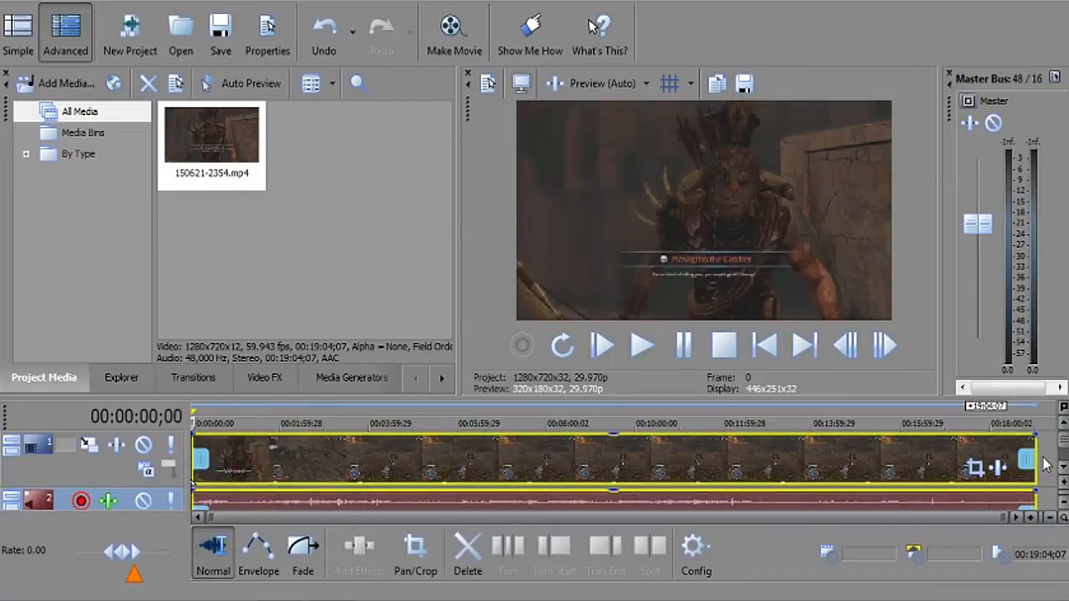
# In the clip's Properties, turn off Maintain aspect ratio, turn on Reduce interlace flicker, and select Disable resample.
pyautogui.click(764, 345)
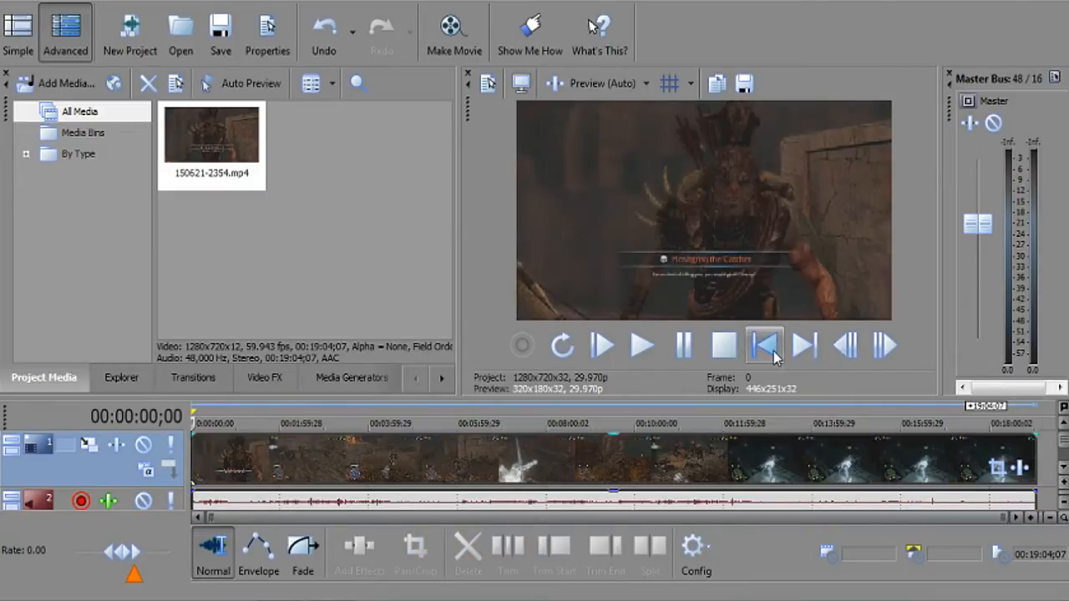
pyautogui.rightClick(706, 439)
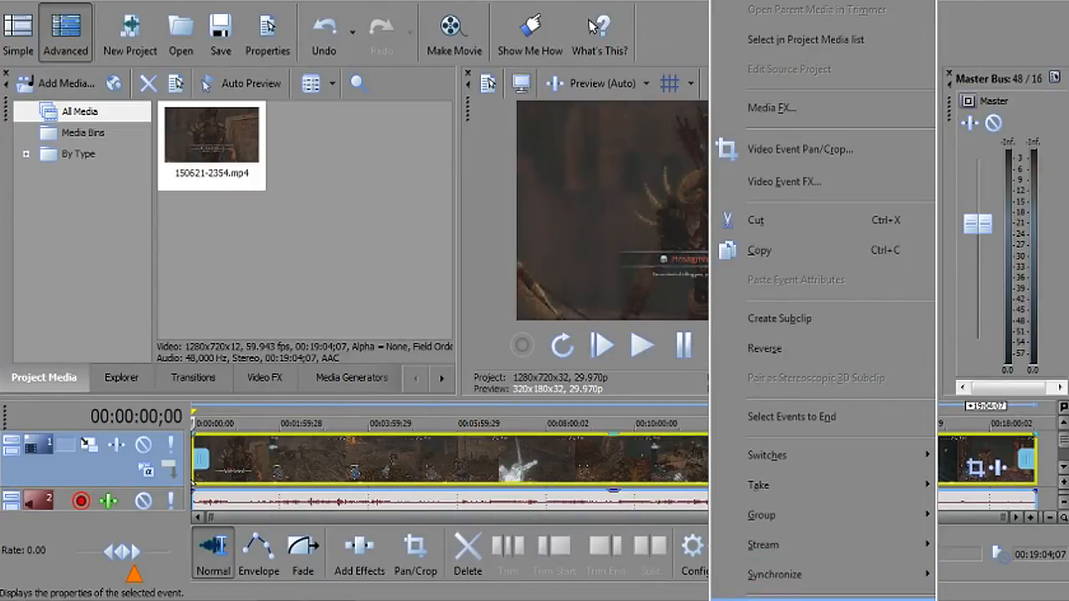
pyautogui.click(802, 597)
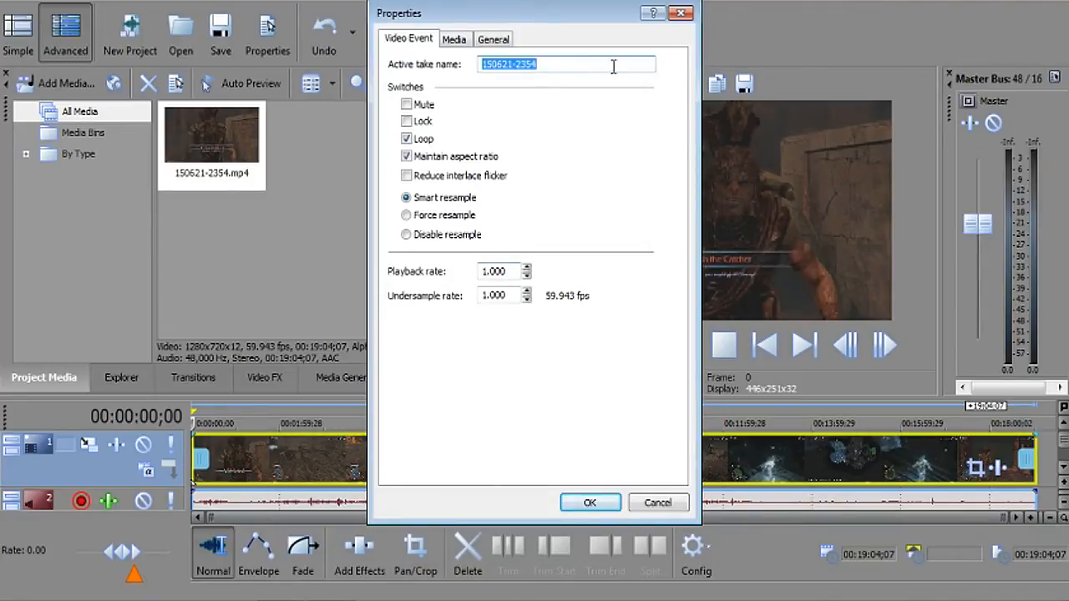
pyautogui.moveTo(558, 28); pyautogui.dragTo(326, 58)
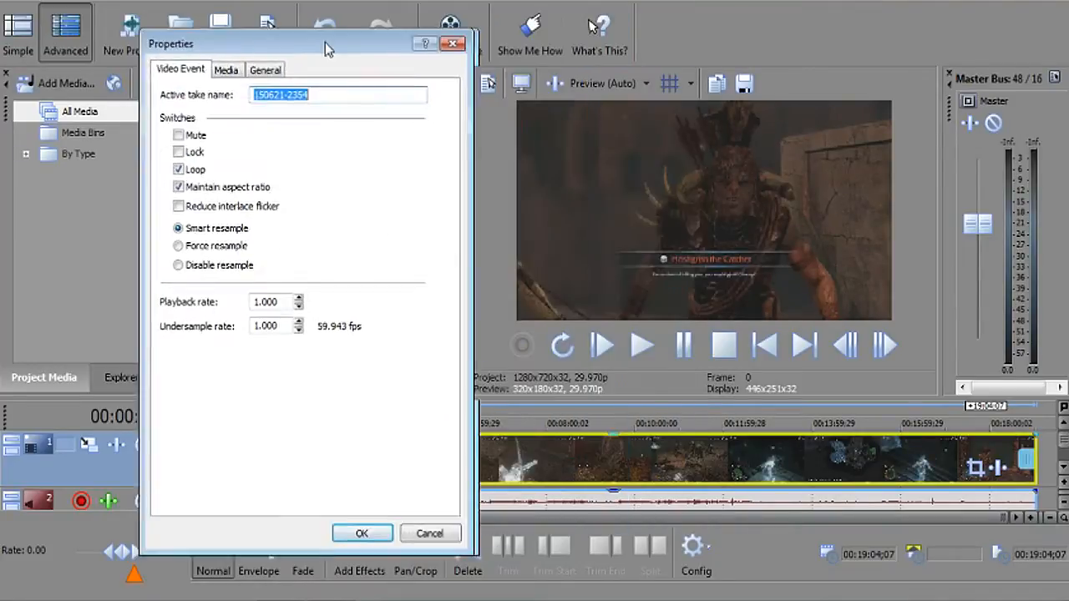
pyautogui.click(177, 188)
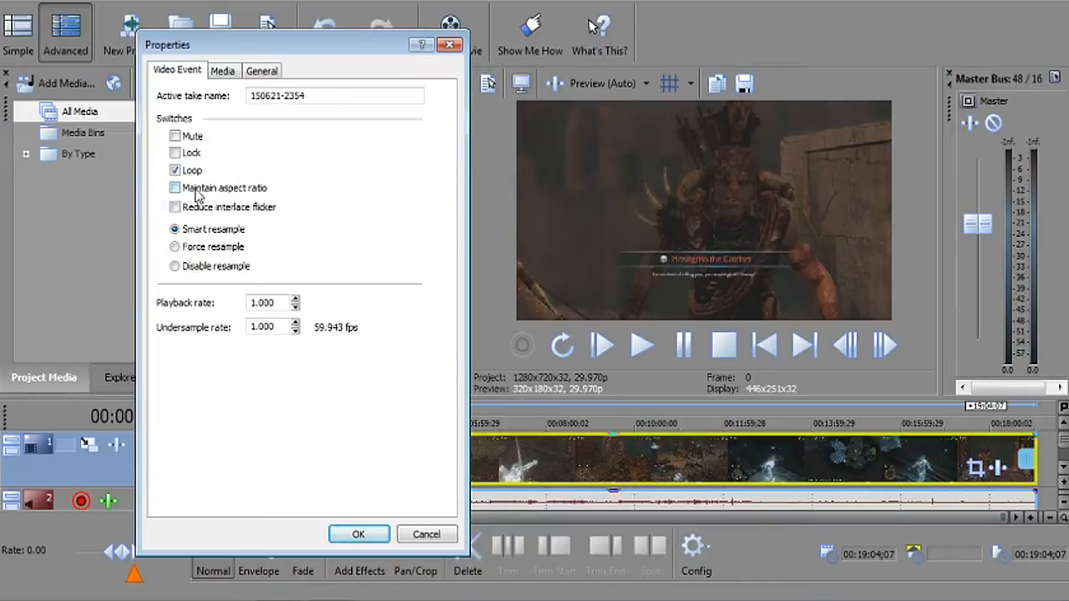
pyautogui.click(176, 208)
pyautogui.click(192, 268)
pyautogui.click(352, 533)
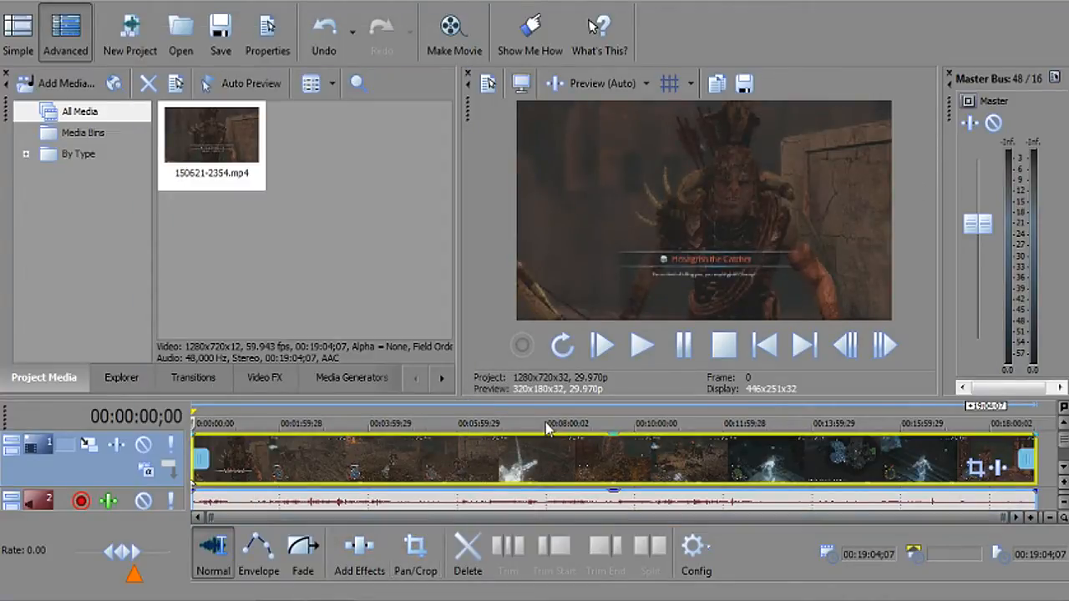
# Scrub from about 9:25 toward 10:12, then nudge playback to stop at 00:10:13;21.
pyautogui.click(607, 409)
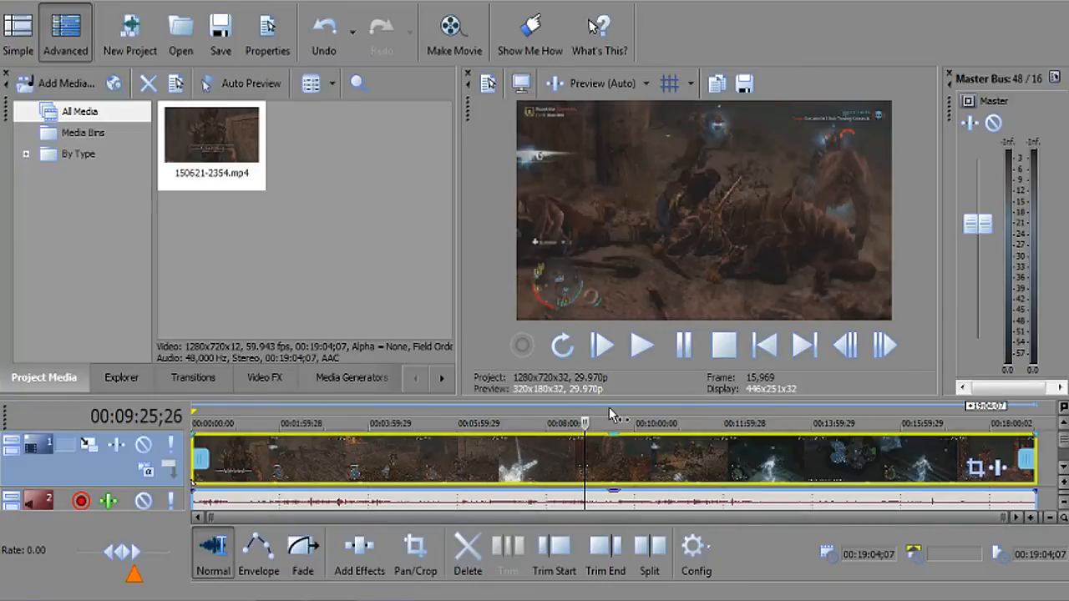
pyautogui.click(622, 409)
pyautogui.moveTo(627, 409); pyautogui.dragTo(644, 410)
pyautogui.click(692, 355)
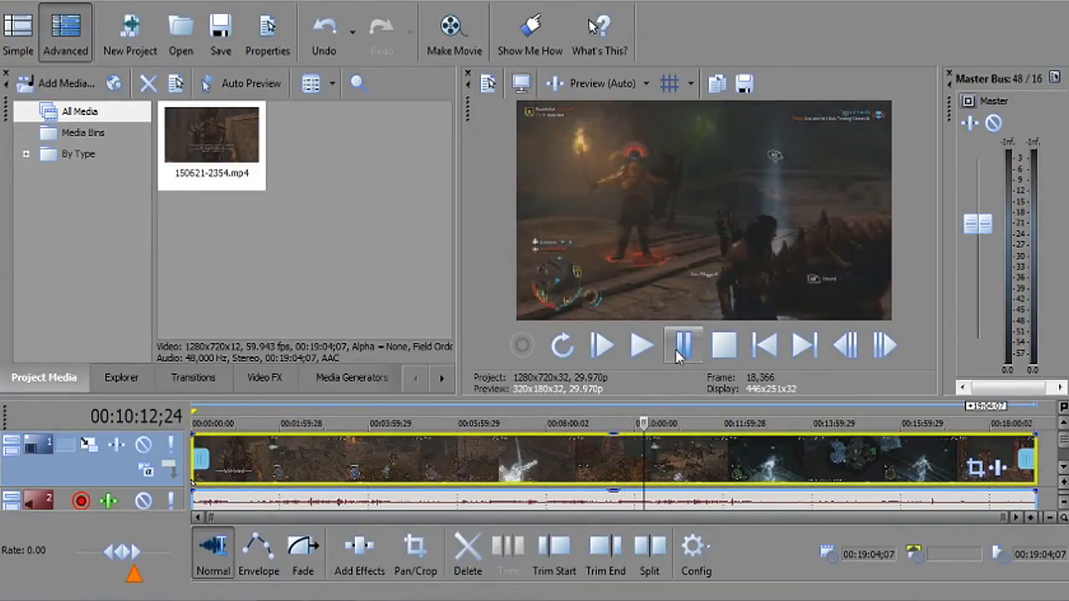
pyautogui.click(678, 357)
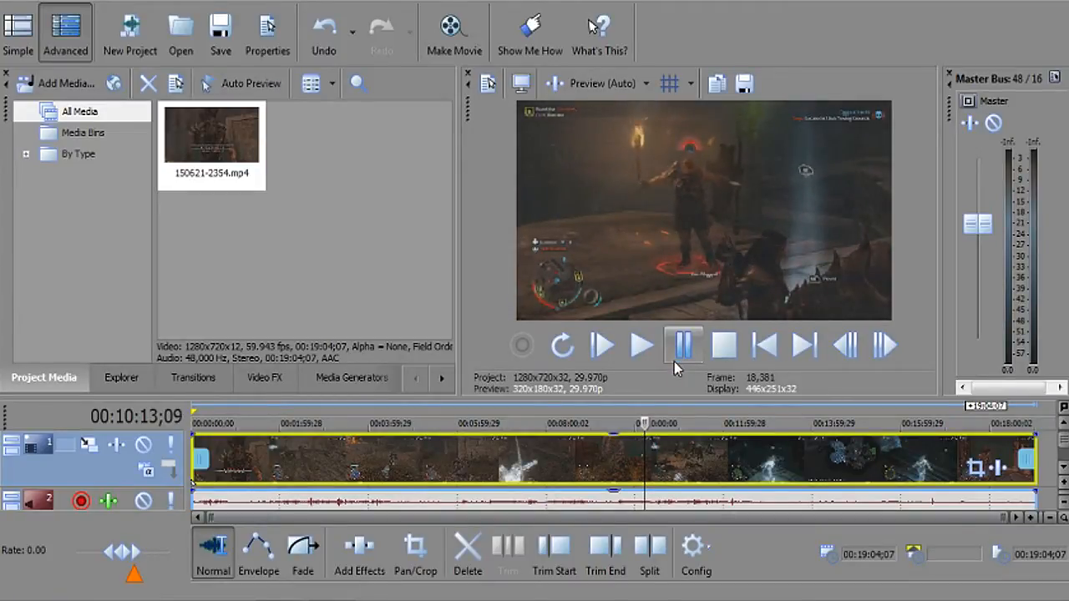
pyautogui.click(677, 362)
pyautogui.click(677, 362)
pyautogui.click(679, 360)
pyautogui.click(679, 361)
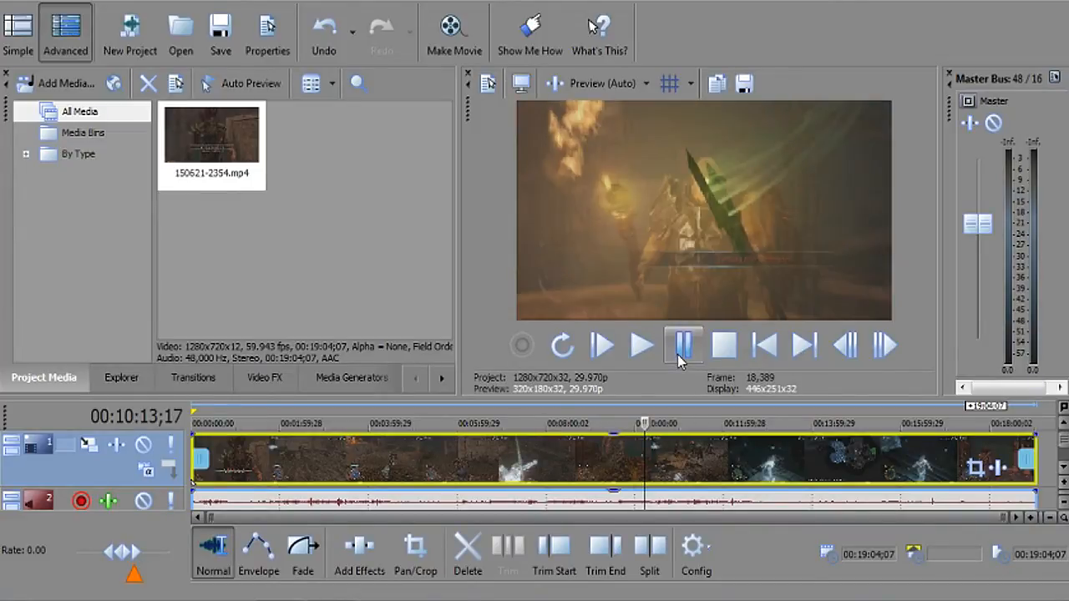
pyautogui.click(679, 359)
pyautogui.click(679, 359)
pyautogui.click(678, 359)
pyautogui.click(679, 357)
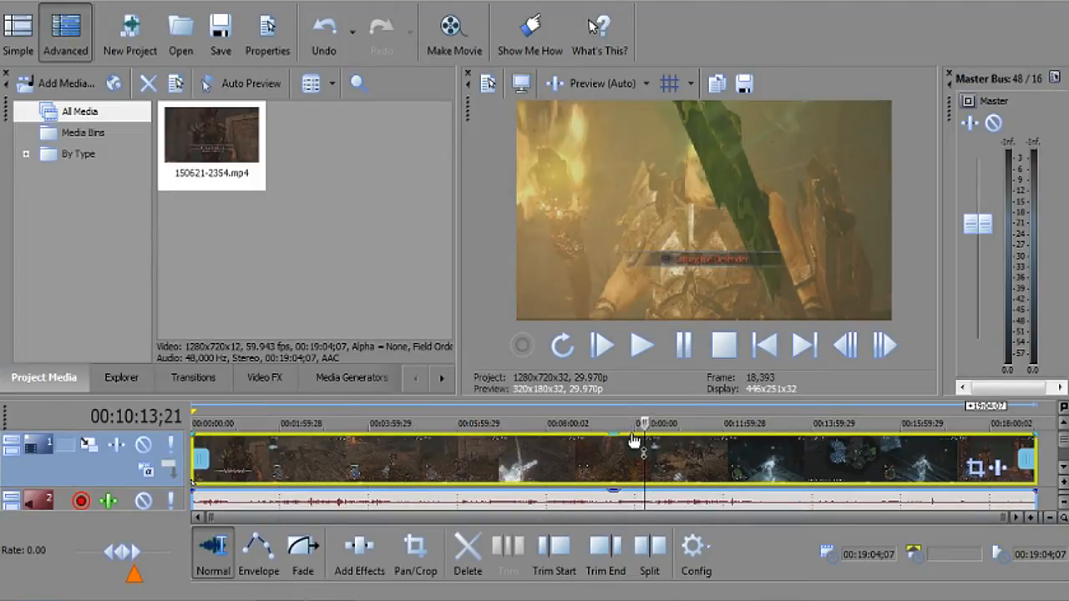
# Split the clip at 00:10:13;21, where the boss banner appears.
pyautogui.press('s')
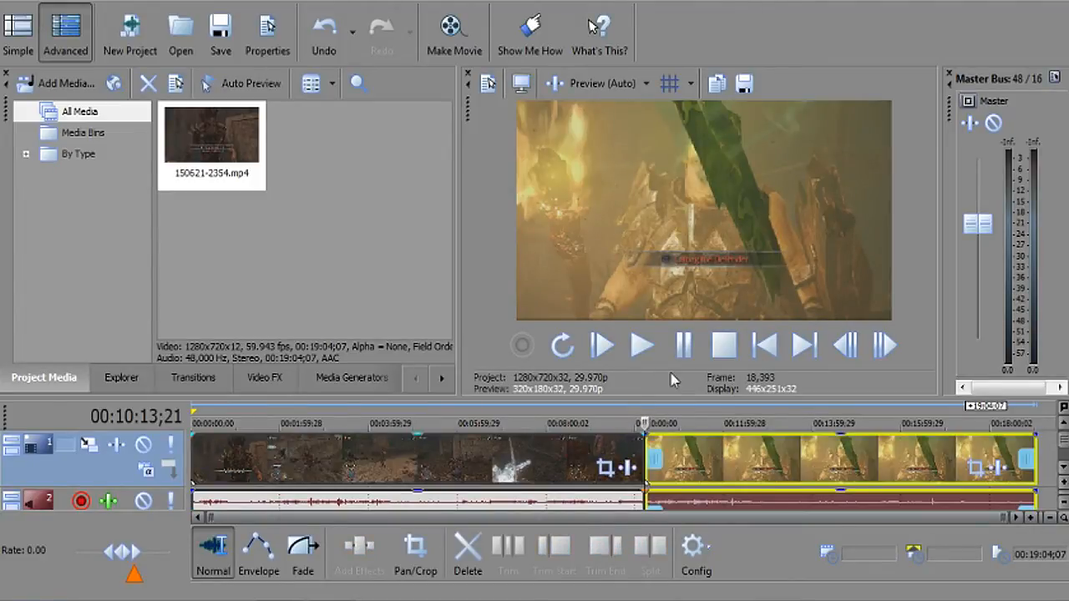
pyautogui.click(682, 349)
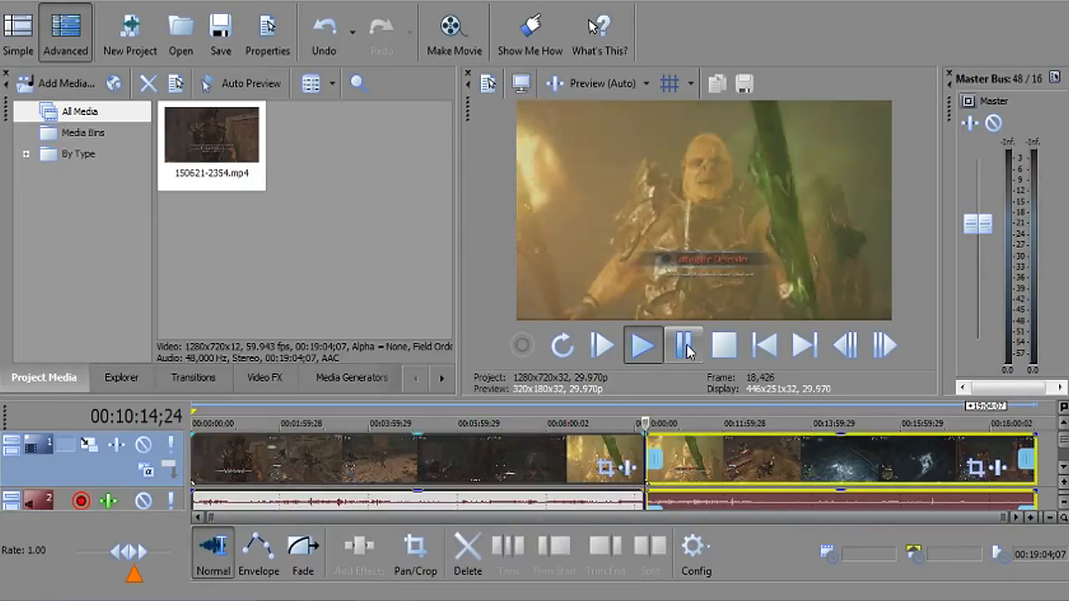
pyautogui.click(687, 350)
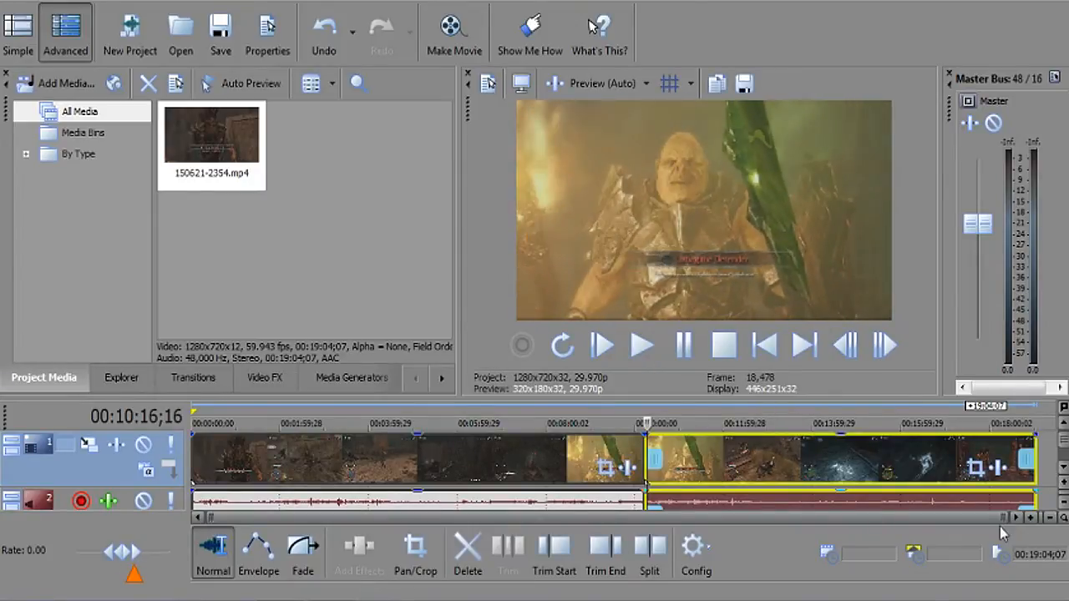
pyautogui.moveTo(1003, 518); pyautogui.dragTo(651, 532)
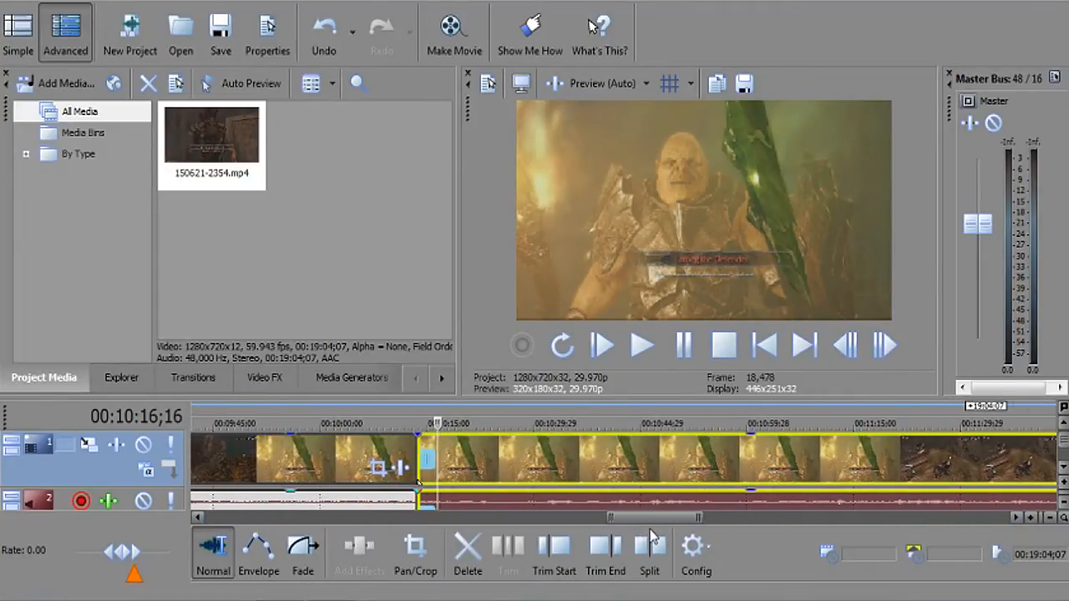
# Play on to 00:10:19;18, where the banner ends, and split the clip again.
pyautogui.click(692, 350)
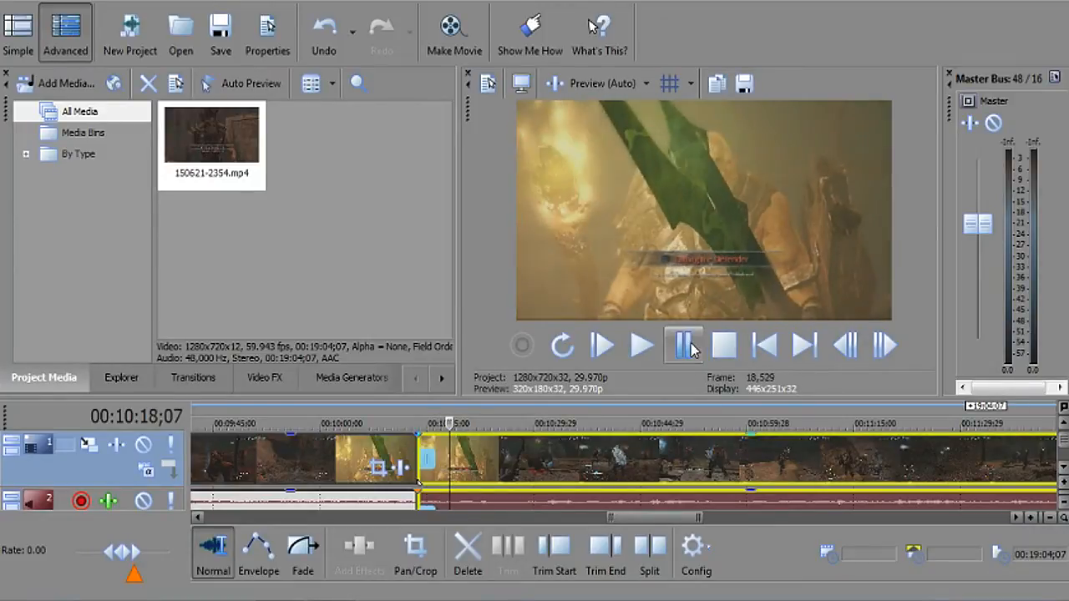
pyautogui.click(686, 347)
pyautogui.click(687, 347)
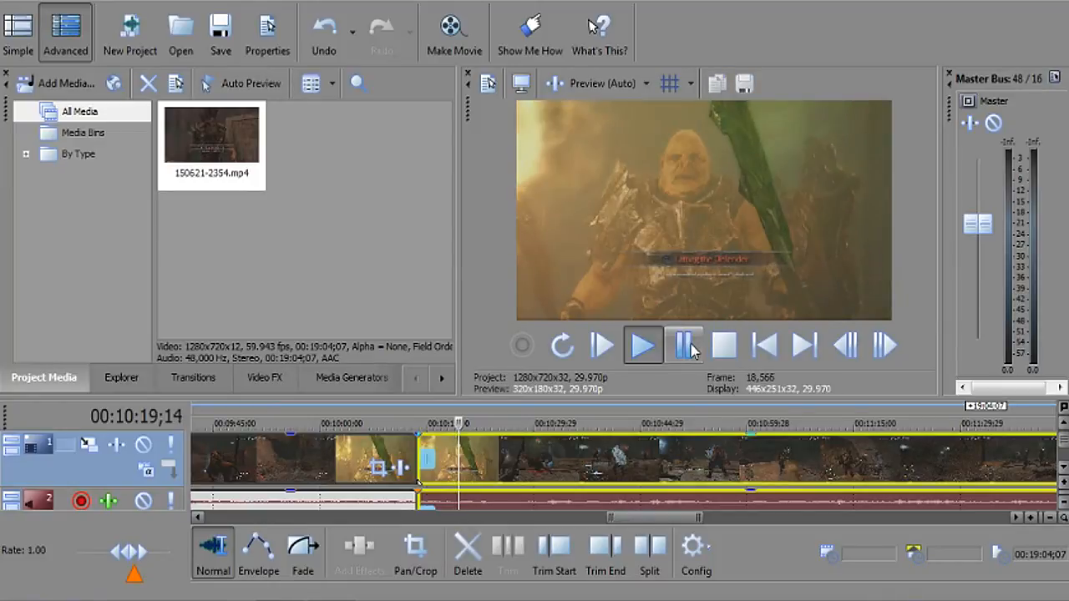
pyautogui.click(686, 346)
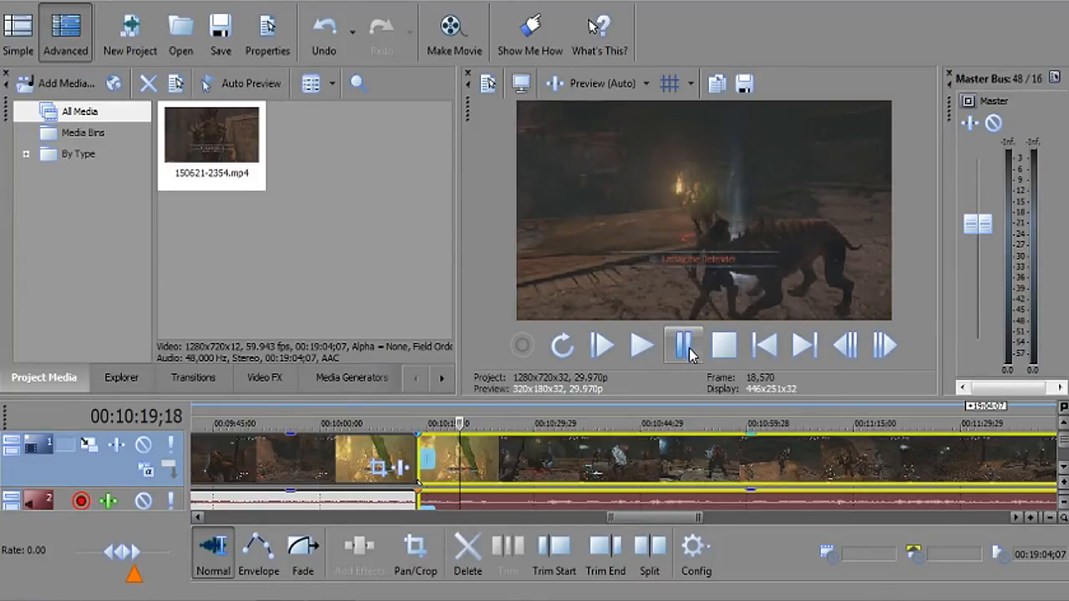
pyautogui.press('s')
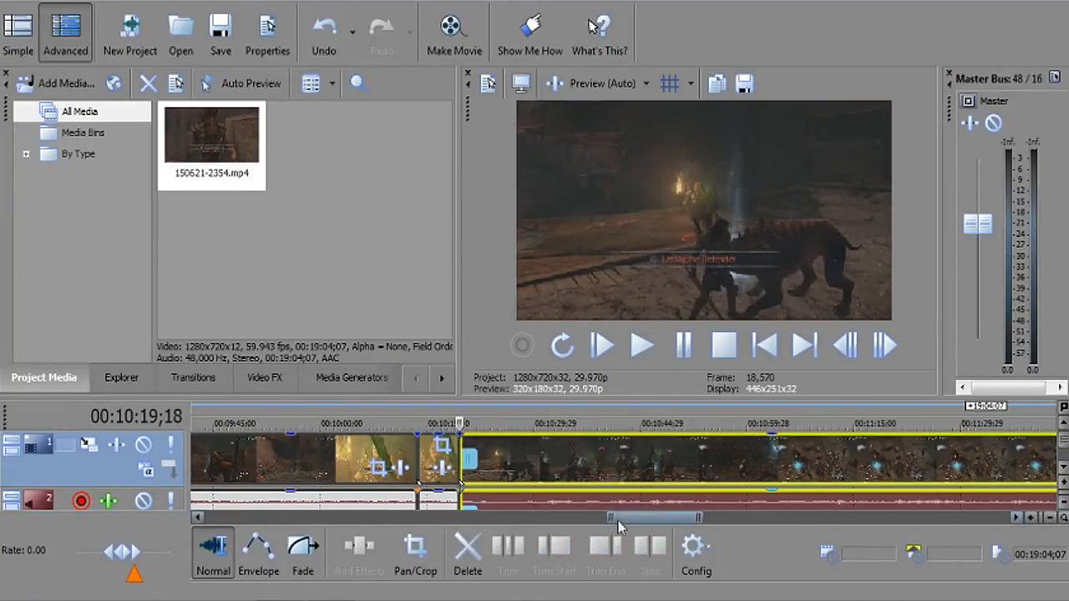
# Zoom the timeline out to see the whole project.
pyautogui.moveTo(611, 519); pyautogui.dragTo(209, 519)
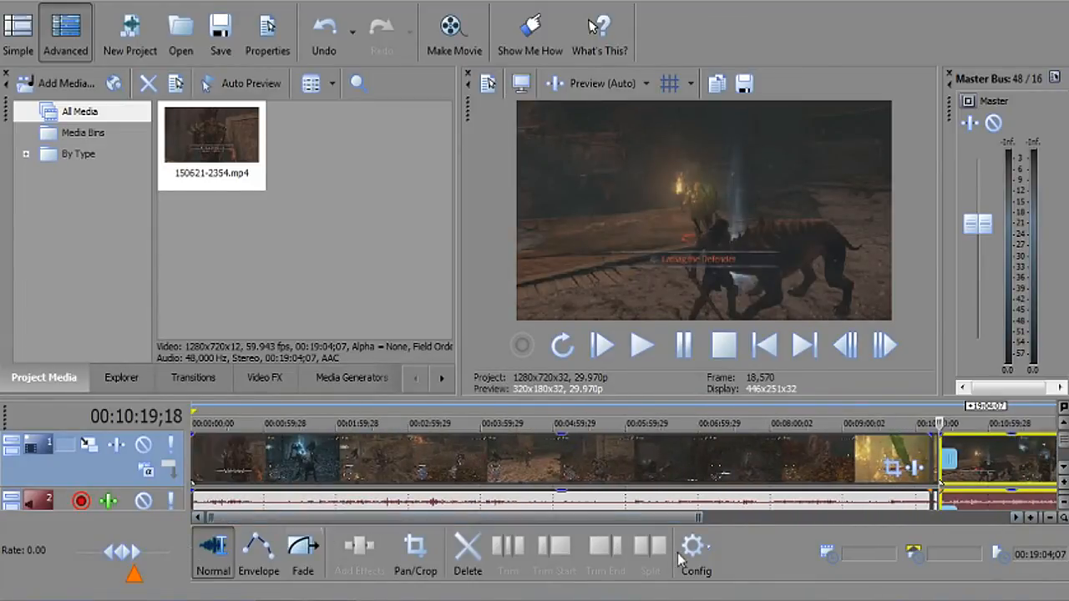
pyautogui.moveTo(700, 519); pyautogui.dragTo(1006, 519)
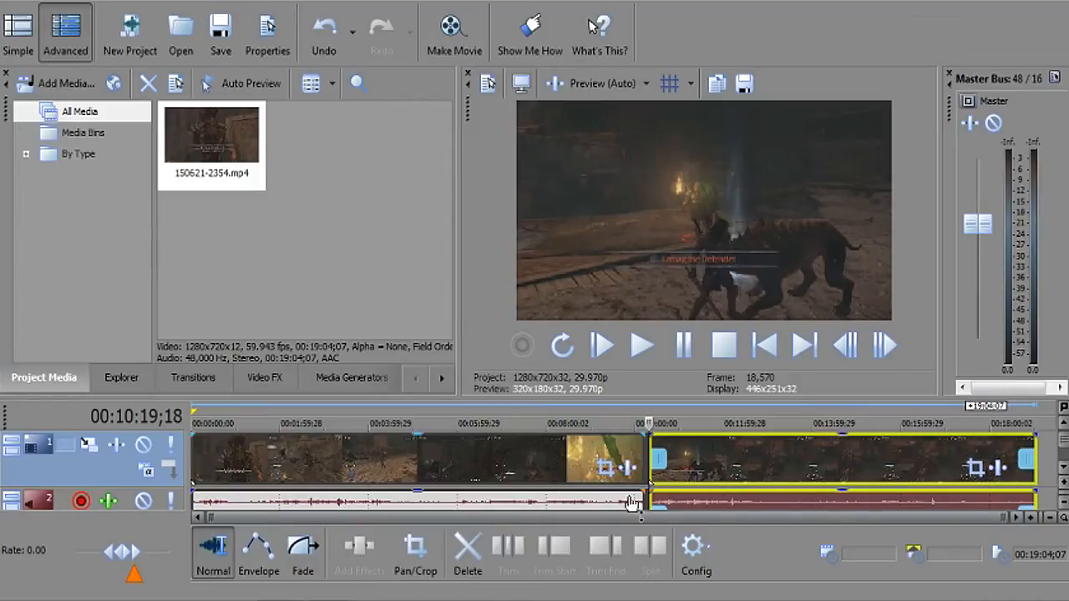
pyautogui.moveTo(968, 515); pyautogui.dragTo(740, 534)
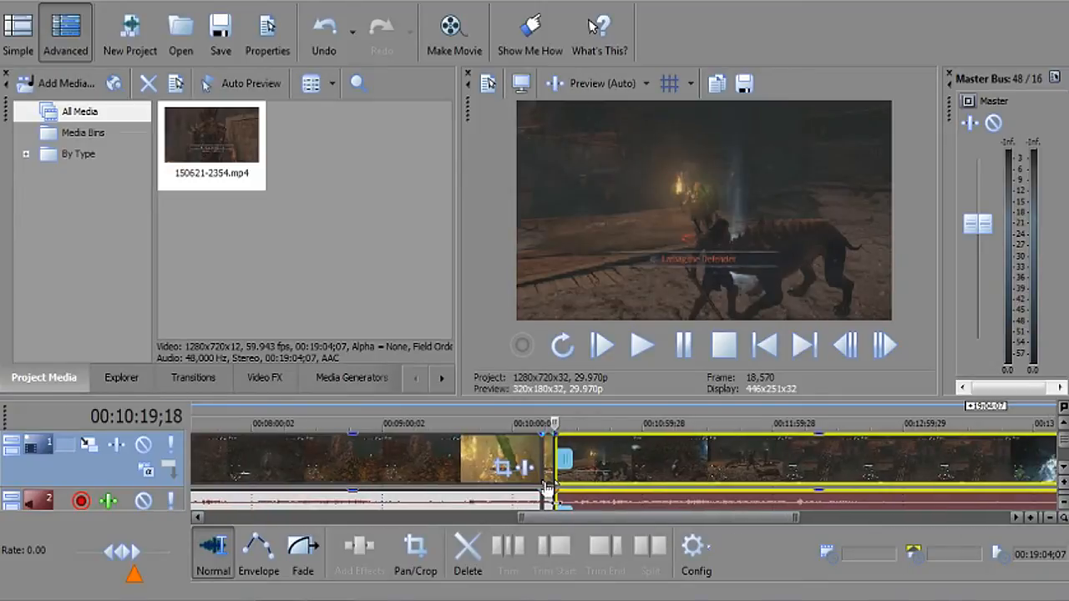
# Shrink the banner event's Pan/Crop frame to 763.9 × 426.1 and move it down over the boss banner.
pyautogui.rightClick(548, 461)
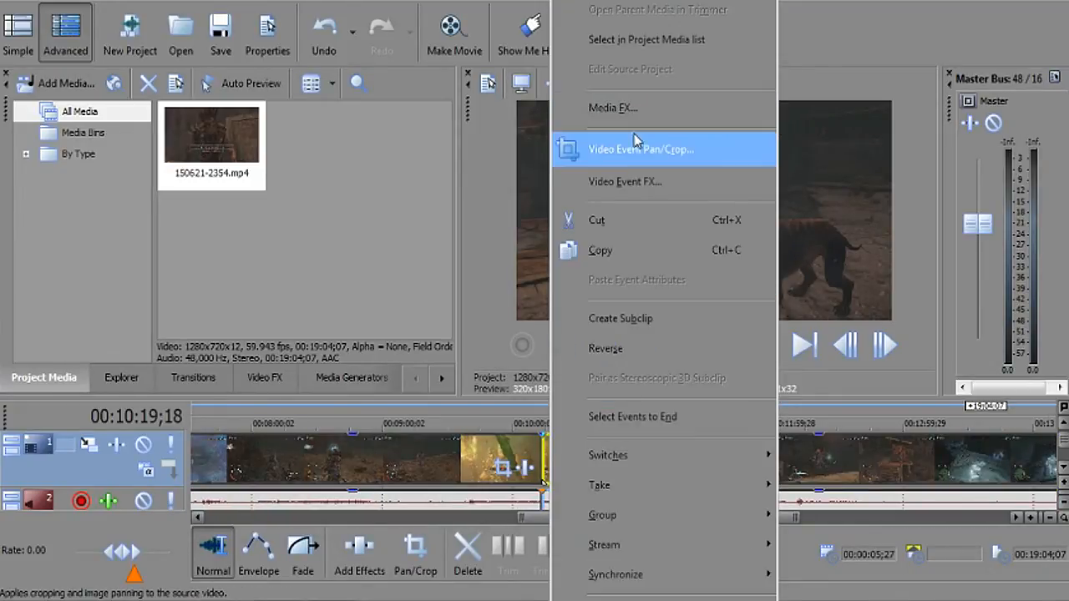
pyautogui.click(661, 157)
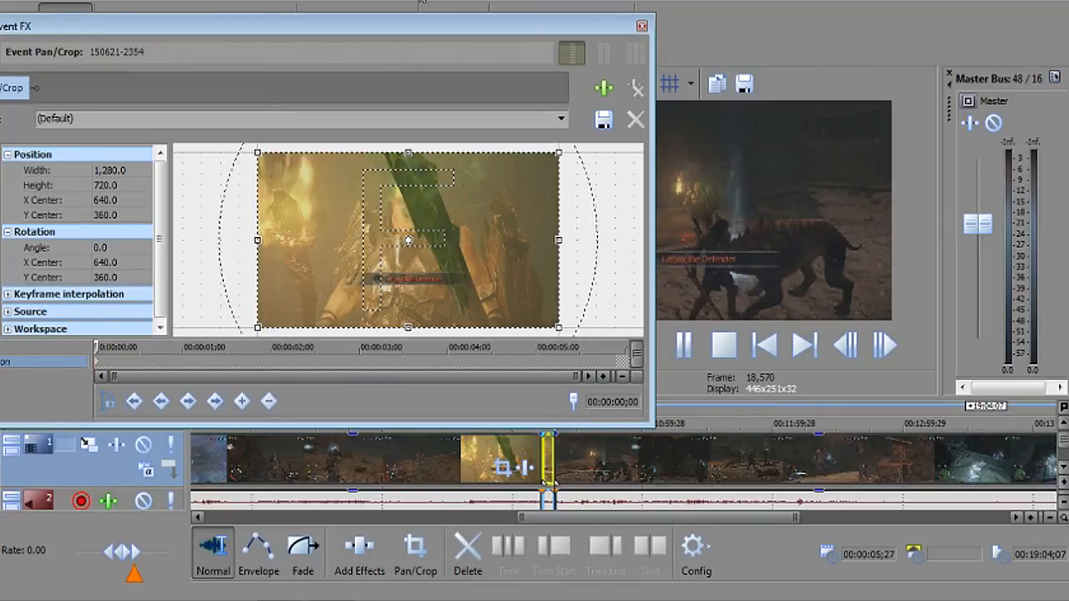
pyautogui.moveTo(424, 19); pyautogui.dragTo(405, 0)
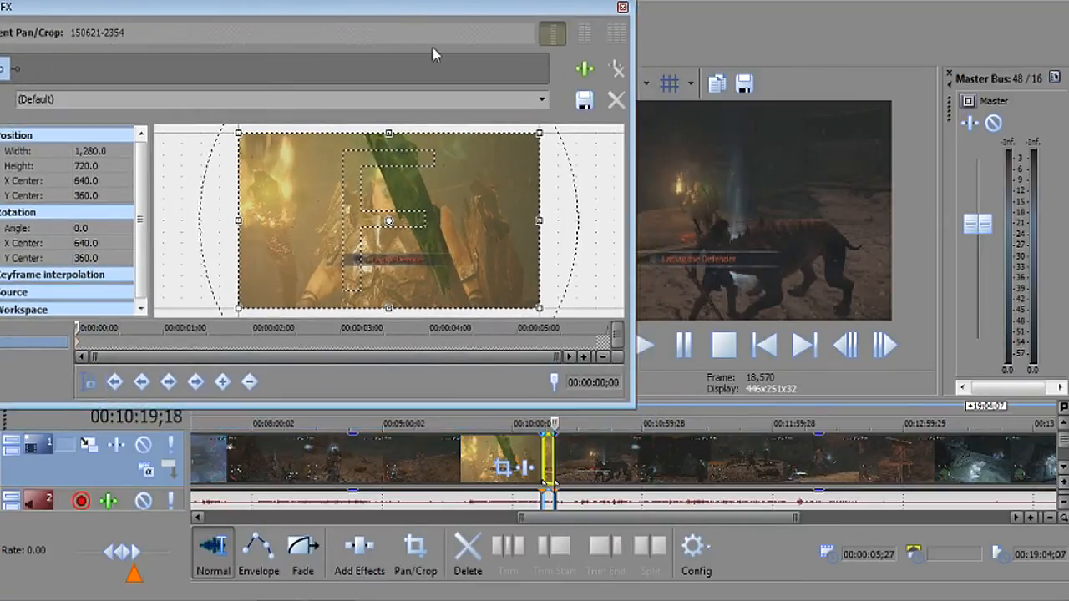
pyautogui.click(544, 420)
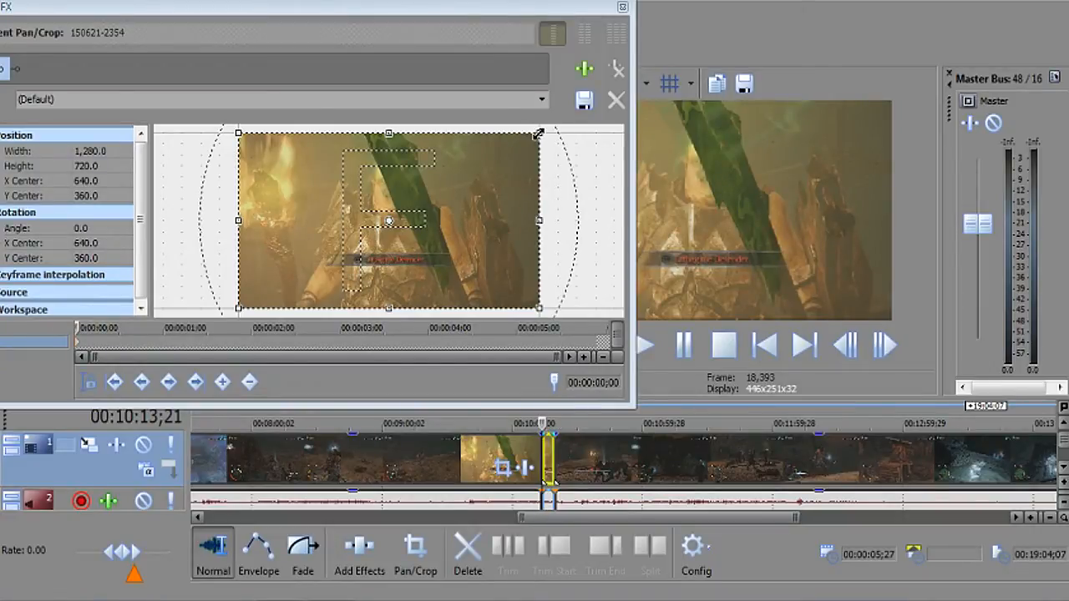
pyautogui.moveTo(539, 133); pyautogui.dragTo(478, 171)
pyautogui.moveTo(447, 227); pyautogui.dragTo(447, 259)
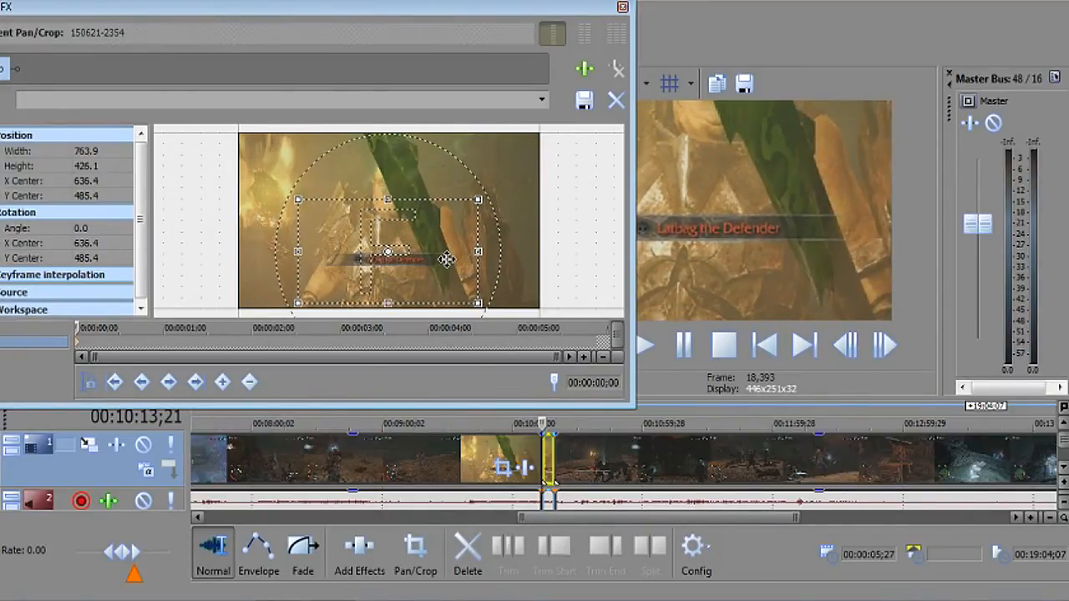
pyautogui.click(622, 8)
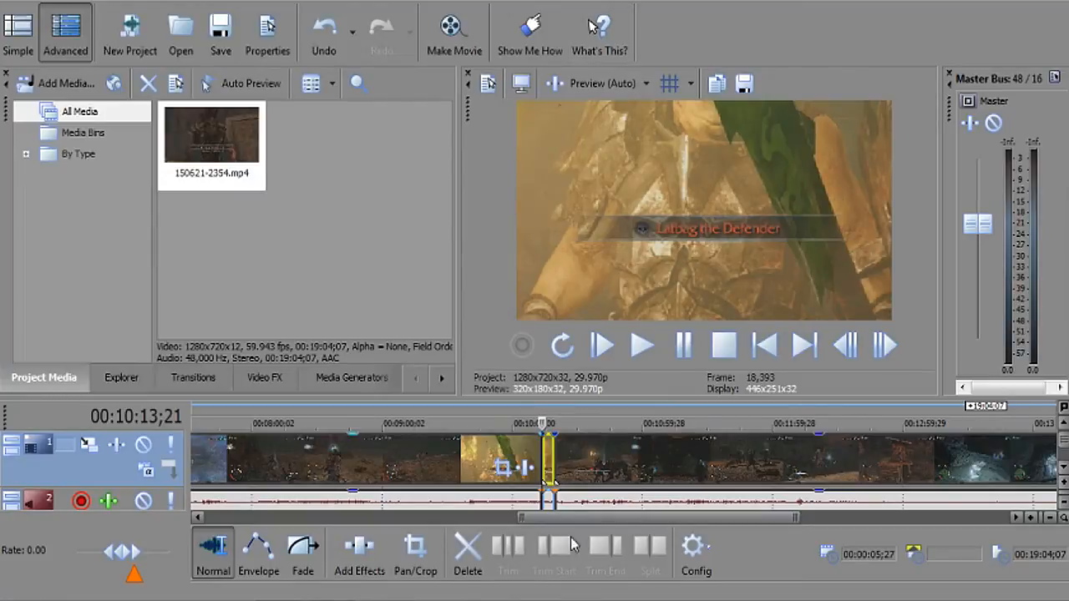
# Replay the zoom from 10:10;06 and stop at 00:10:13;24, with 'Latbag the Defender' on screen.
pyautogui.click(537, 416)
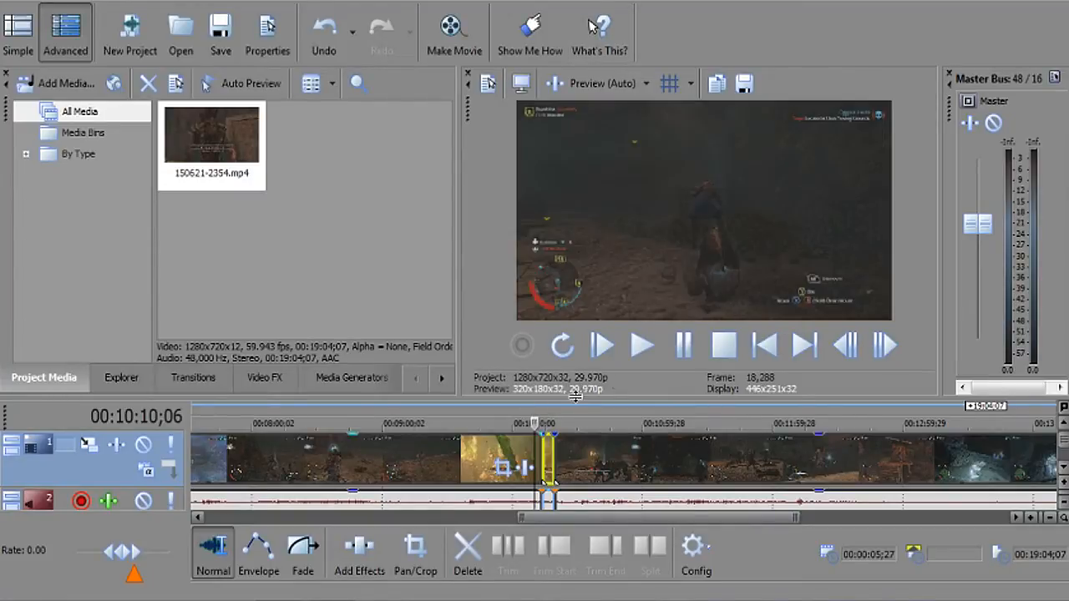
pyautogui.click(642, 345)
pyautogui.click(680, 349)
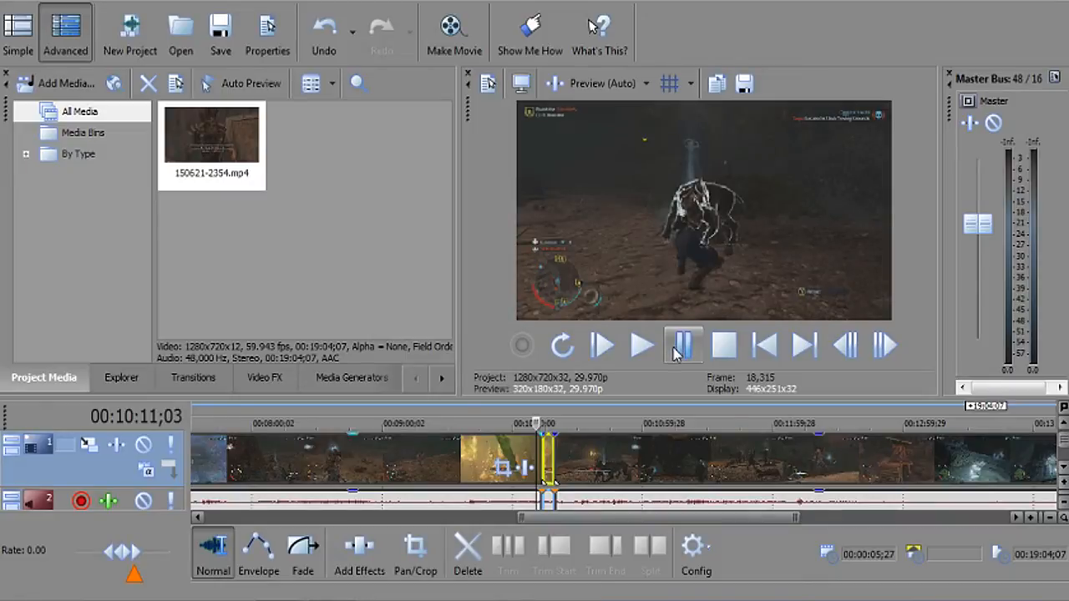
pyautogui.click(680, 349)
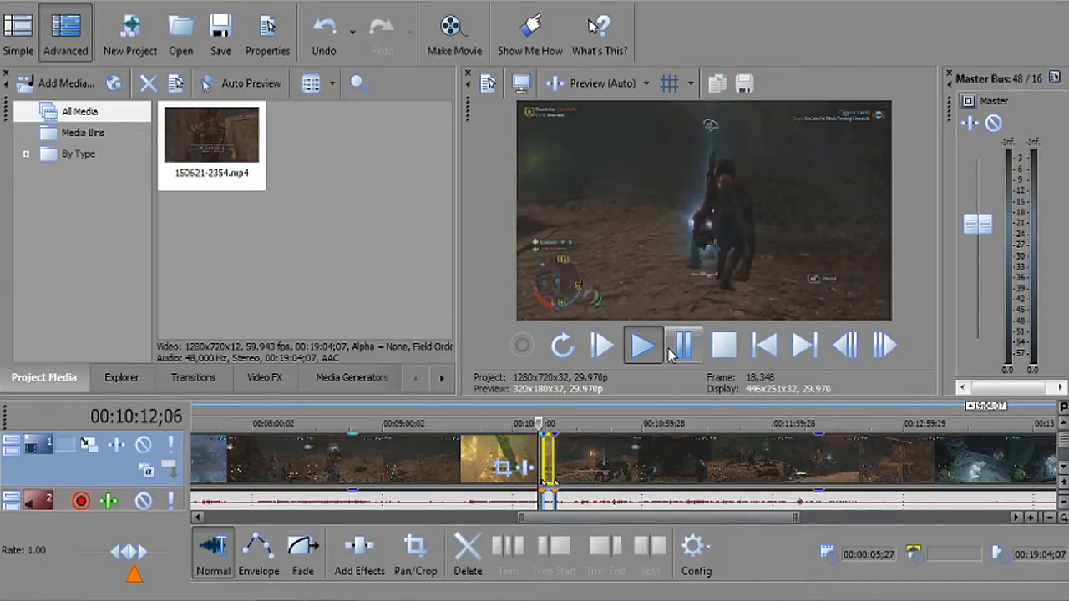
pyautogui.click(668, 351)
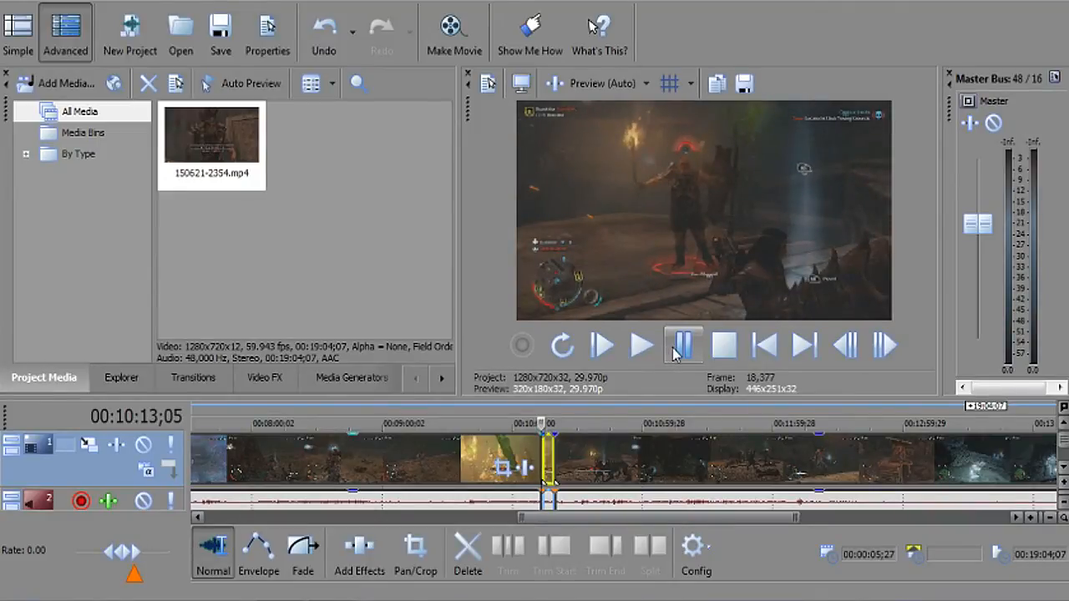
pyautogui.click(676, 349)
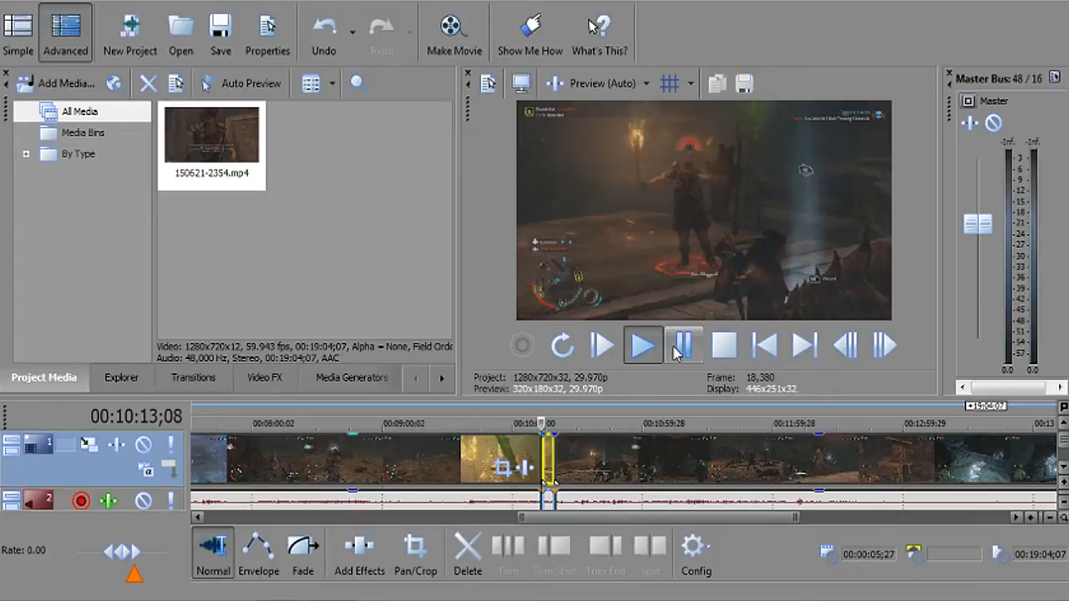
pyautogui.click(676, 349)
pyautogui.click(676, 349)
pyautogui.click(676, 349)
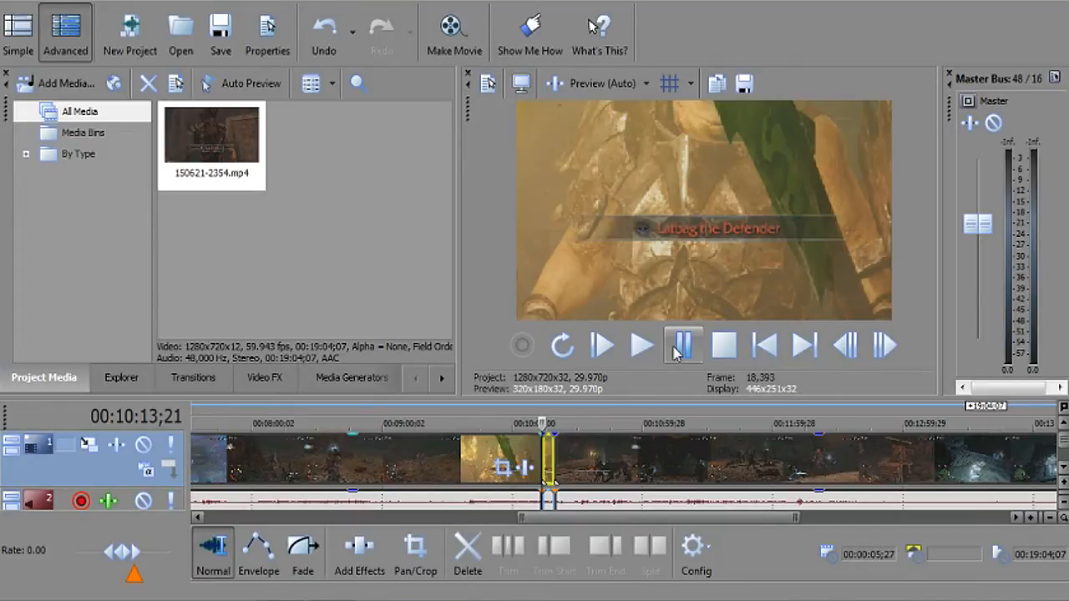
pyautogui.click(676, 349)
pyautogui.click(676, 349)
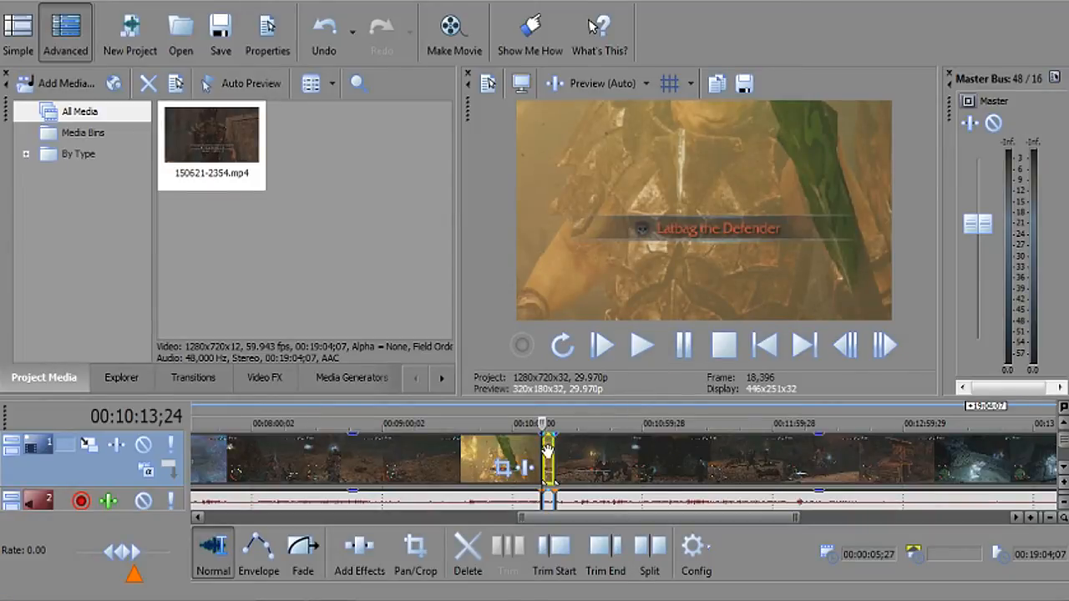
# Turn Maintain aspect ratio back on in the event's Properties.
pyautogui.rightClick(547, 451)
pyautogui.click(584, 587)
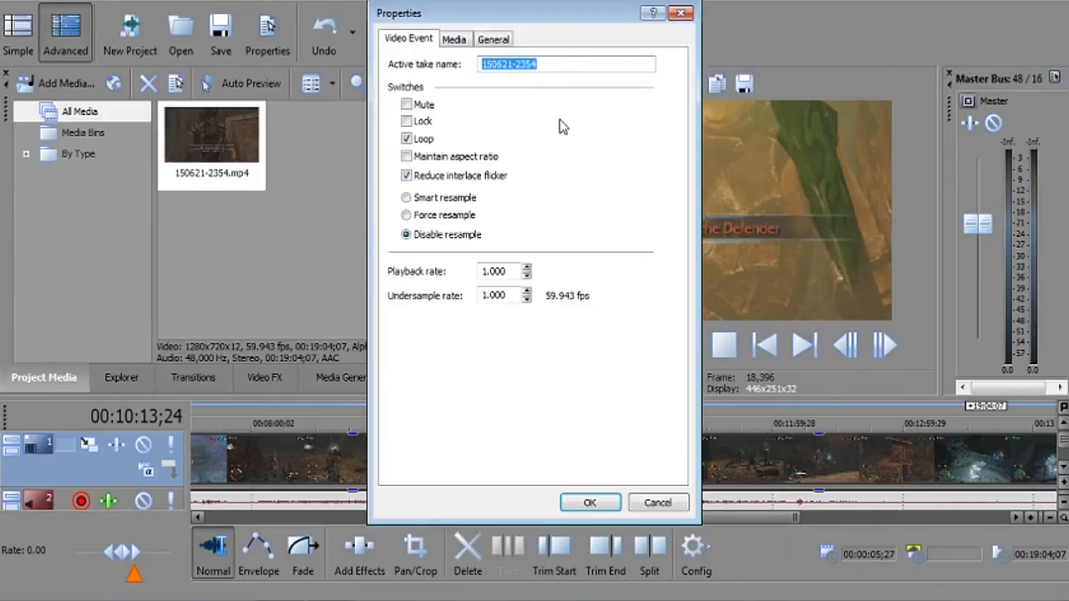
pyautogui.moveTo(519, 22); pyautogui.dragTo(333, 43)
pyautogui.click(220, 176)
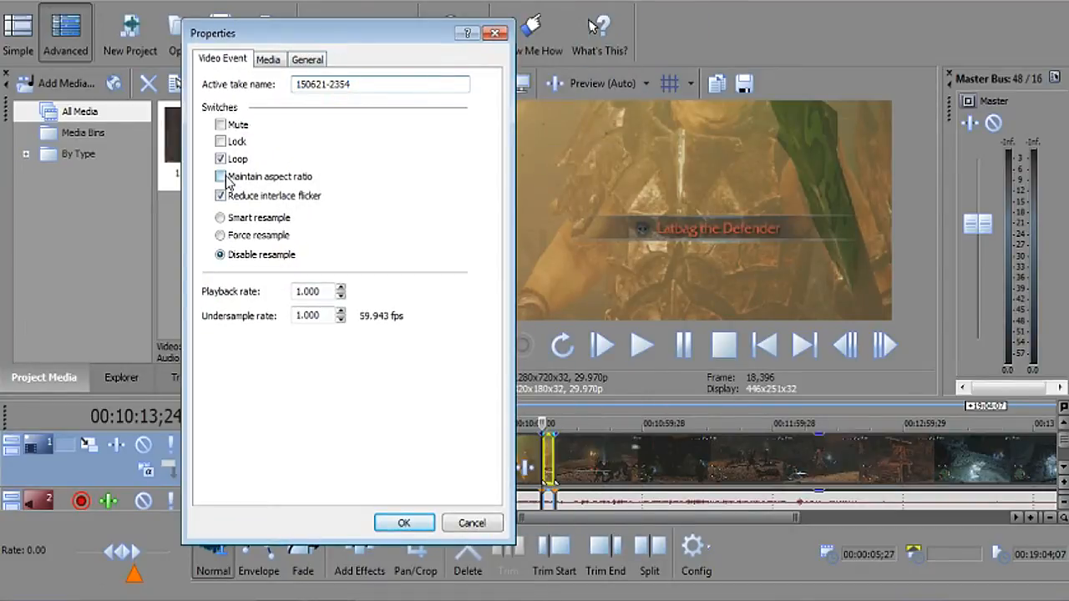
pyautogui.click(403, 524)
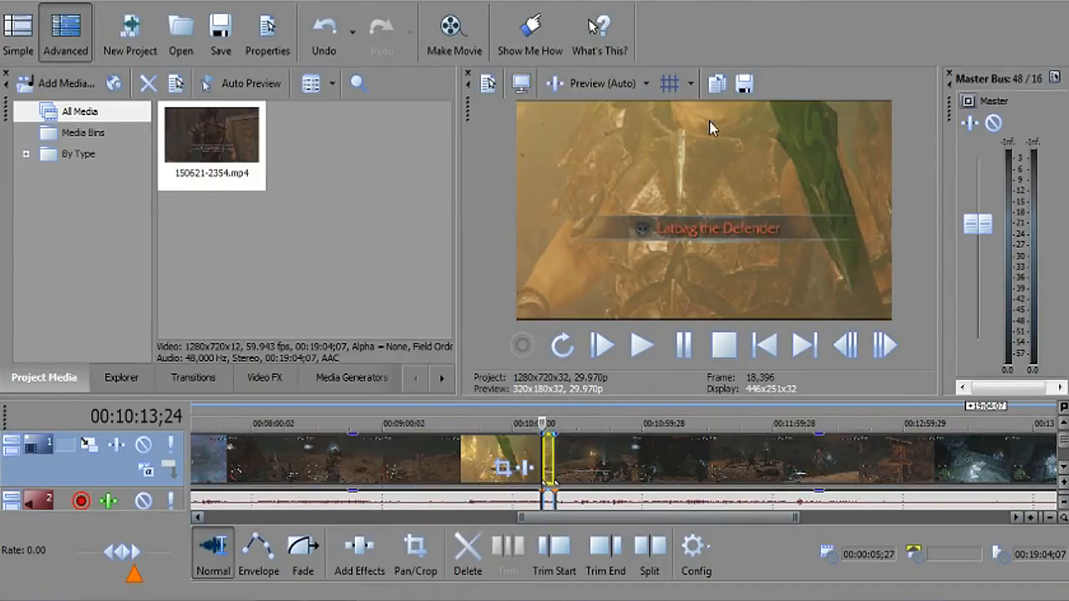
# Narrow the event's Pan/Crop frame from the right side.
pyautogui.rightClick(549, 457)
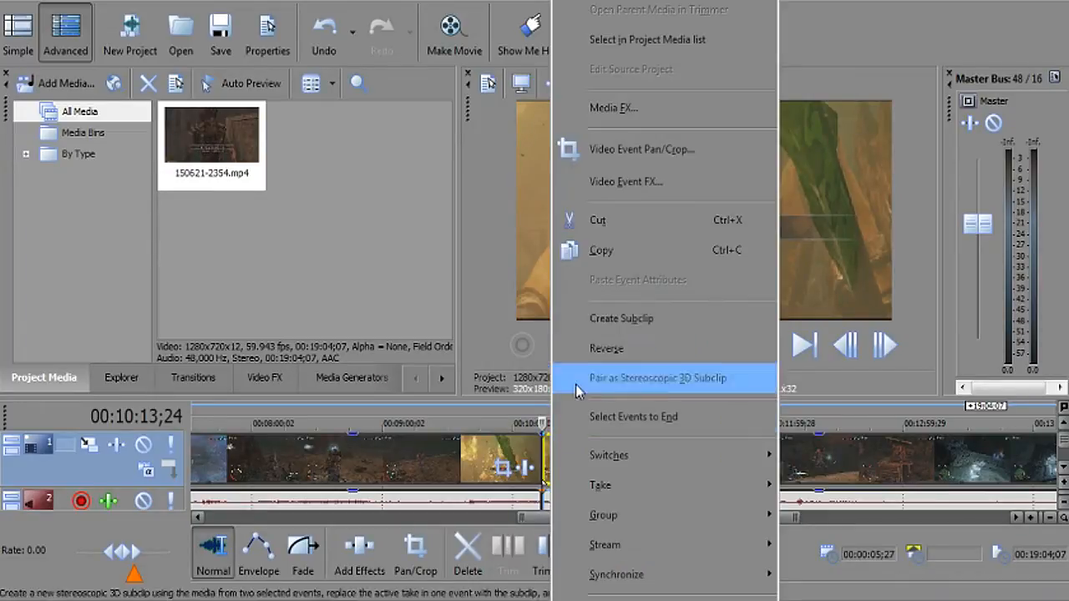
pyautogui.click(641, 148)
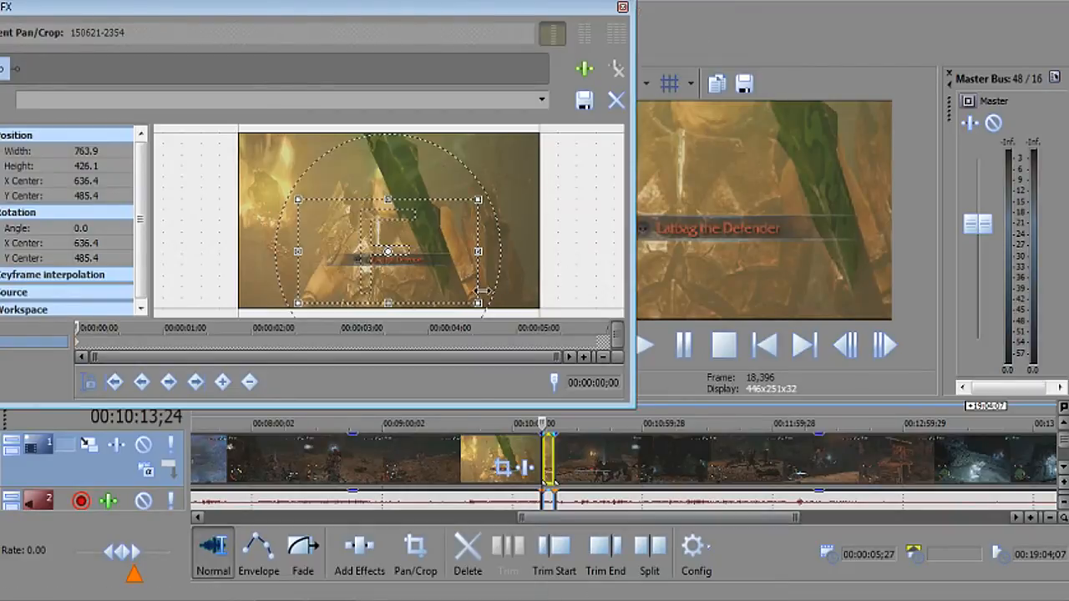
pyautogui.moveTo(476, 250); pyautogui.dragTo(451, 243)
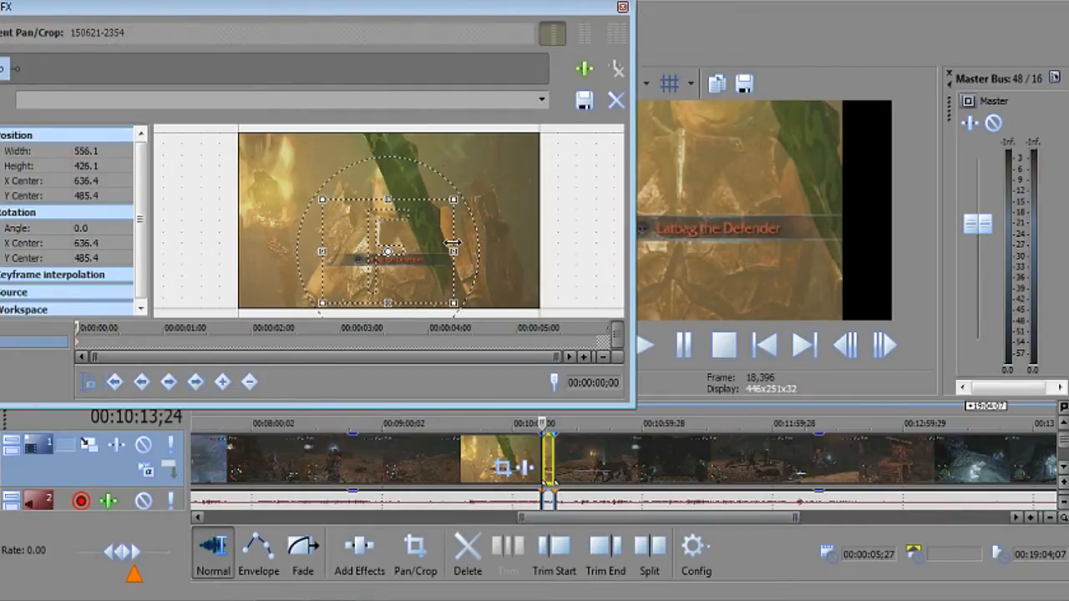
pyautogui.moveTo(406, 10); pyautogui.dragTo(304, 23)
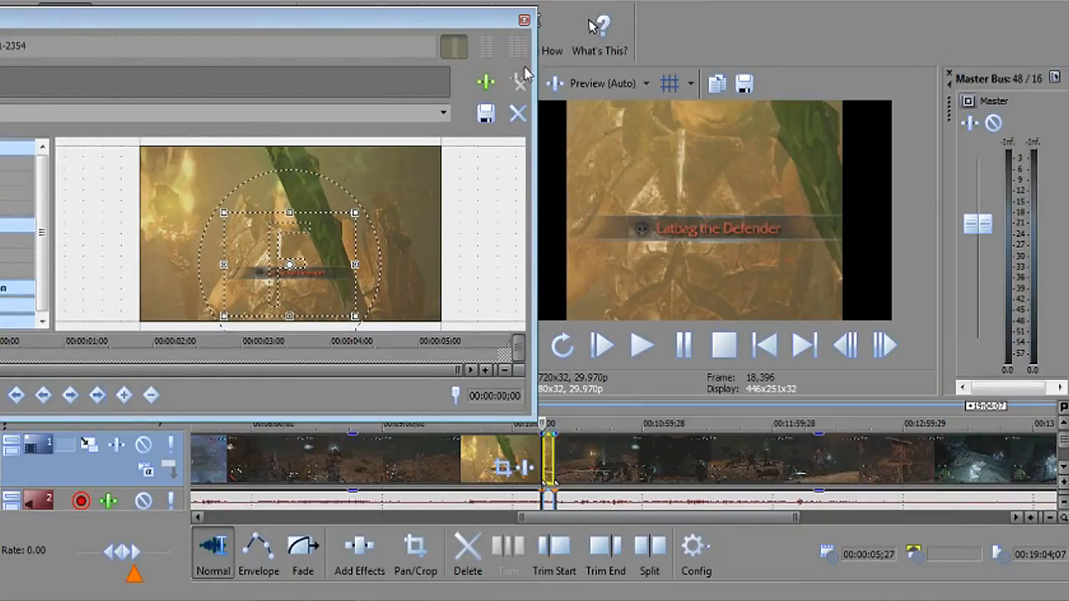
pyautogui.click(522, 21)
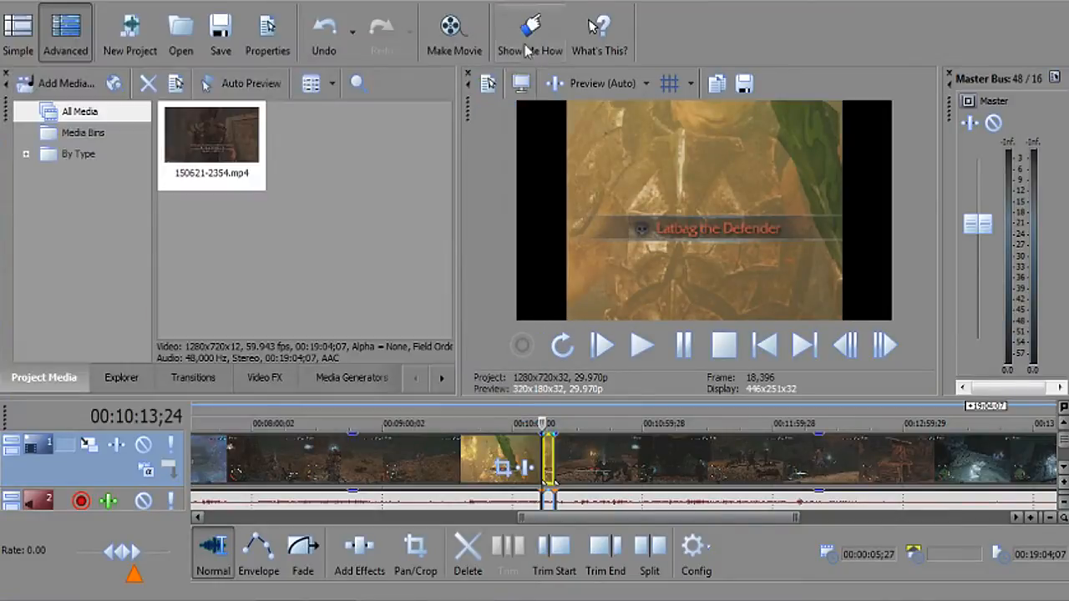
# Change a switch option in the event's Properties.
pyautogui.rightClick(548, 462)
pyautogui.click(601, 596)
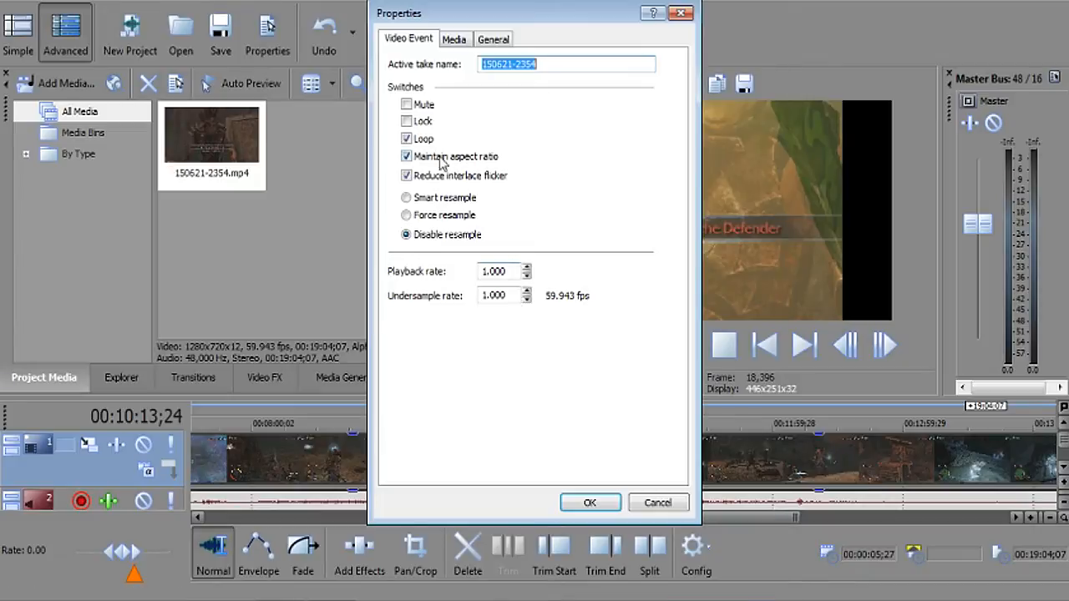
pyautogui.click(408, 175)
pyautogui.click(590, 502)
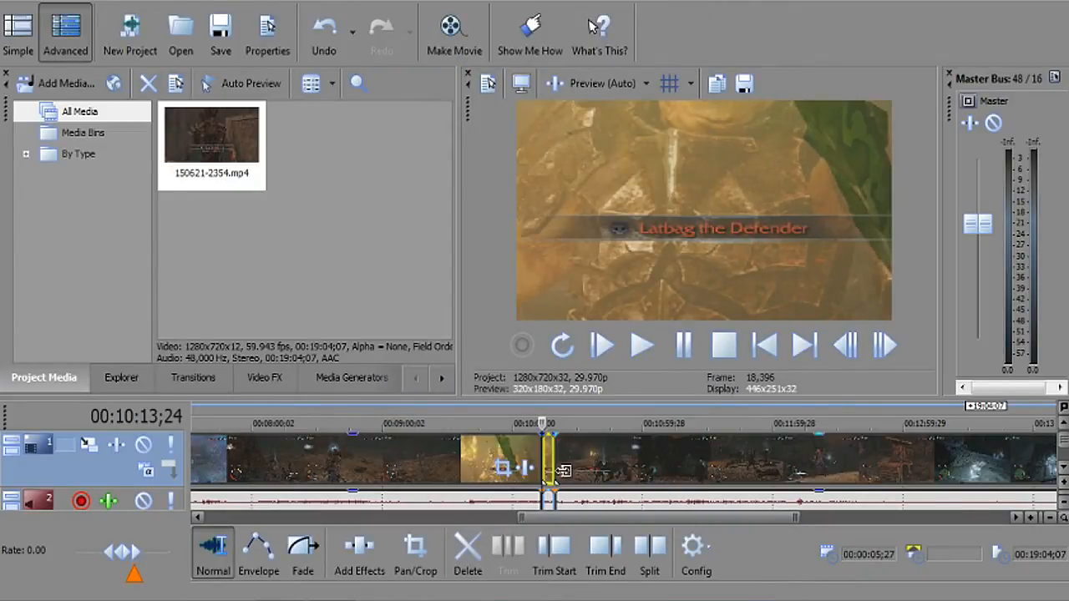
# Reshape the Pan/Crop frame tightly around the boss name banner.
pyautogui.rightClick(548, 462)
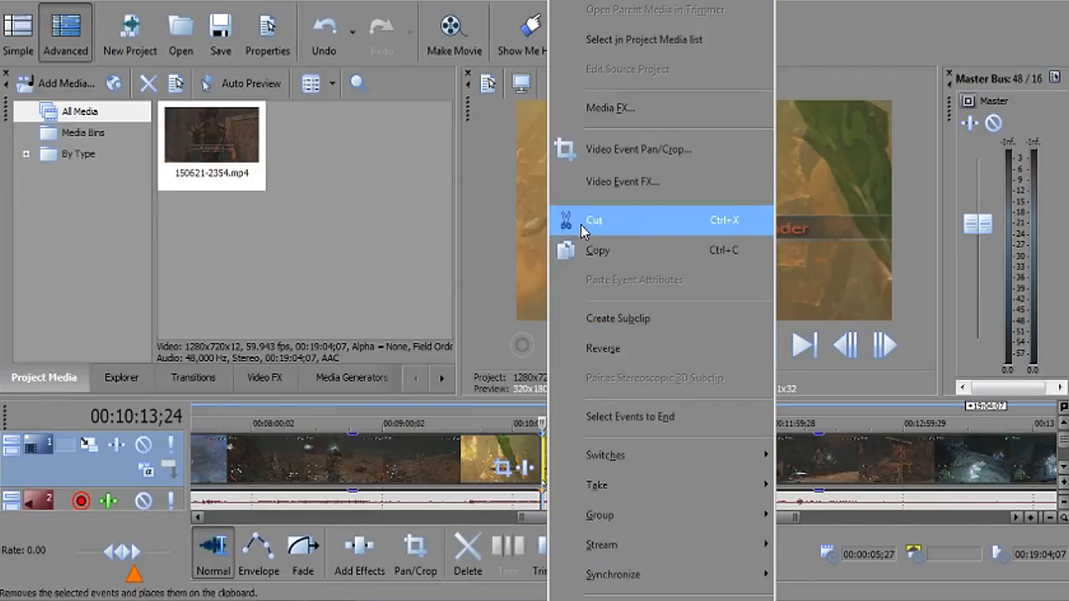
pyautogui.click(590, 155)
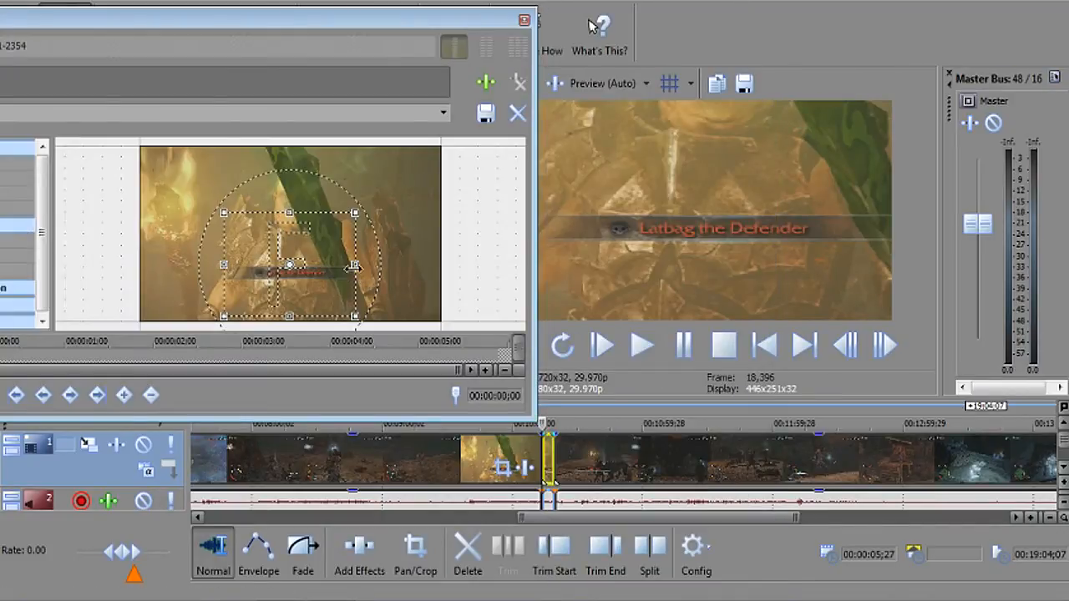
pyautogui.moveTo(352, 264); pyautogui.dragTo(362, 263)
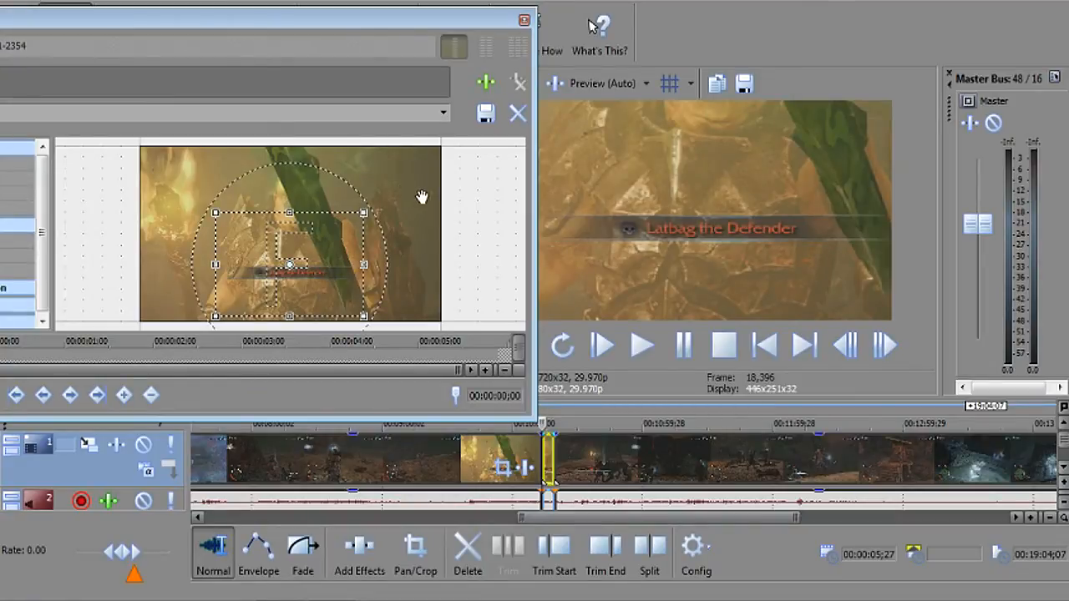
pyautogui.moveTo(365, 264); pyautogui.dragTo(340, 266)
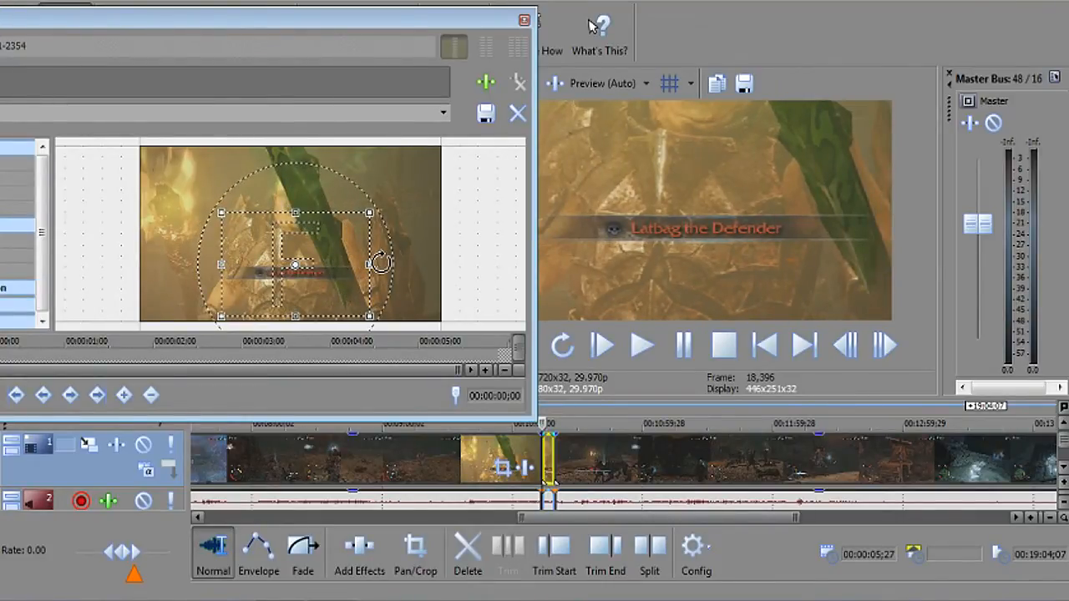
pyautogui.click(447, 117)
# Apply the (Default) preset so the crop returns to the full 1,280 × 720 frame at 640, 360.
pyautogui.click(436, 127)
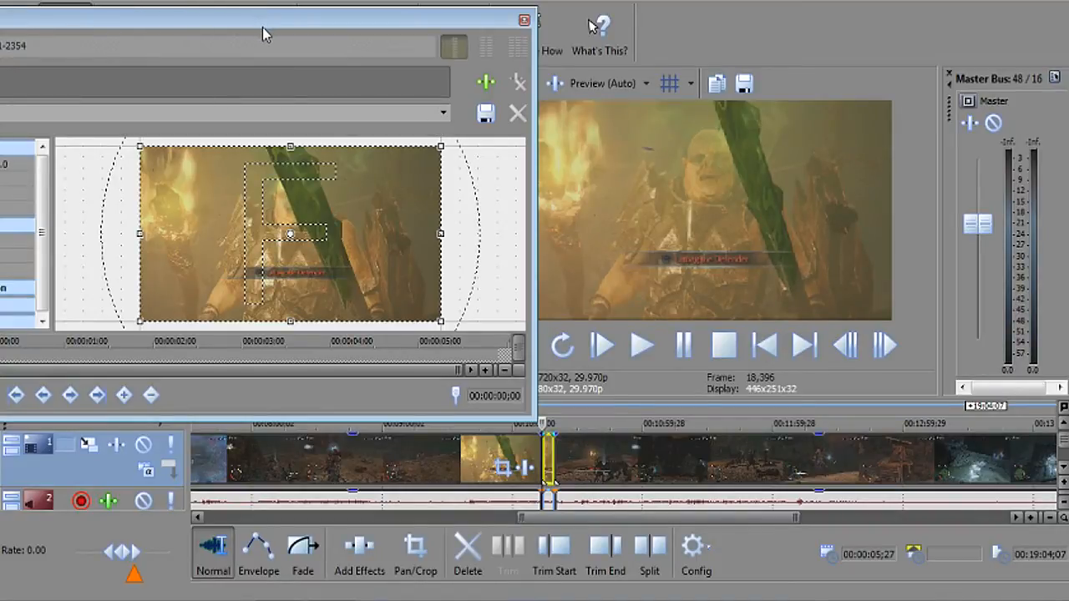
pyautogui.moveTo(262, 34); pyautogui.dragTo(309, 34)
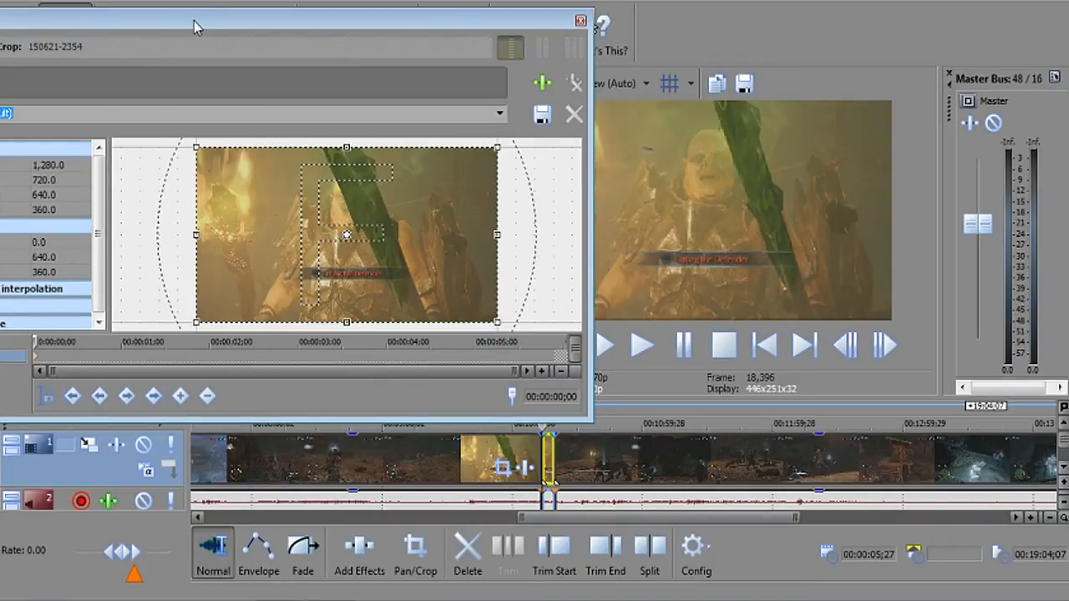
pyautogui.moveTo(194, 21); pyautogui.dragTo(366, 29)
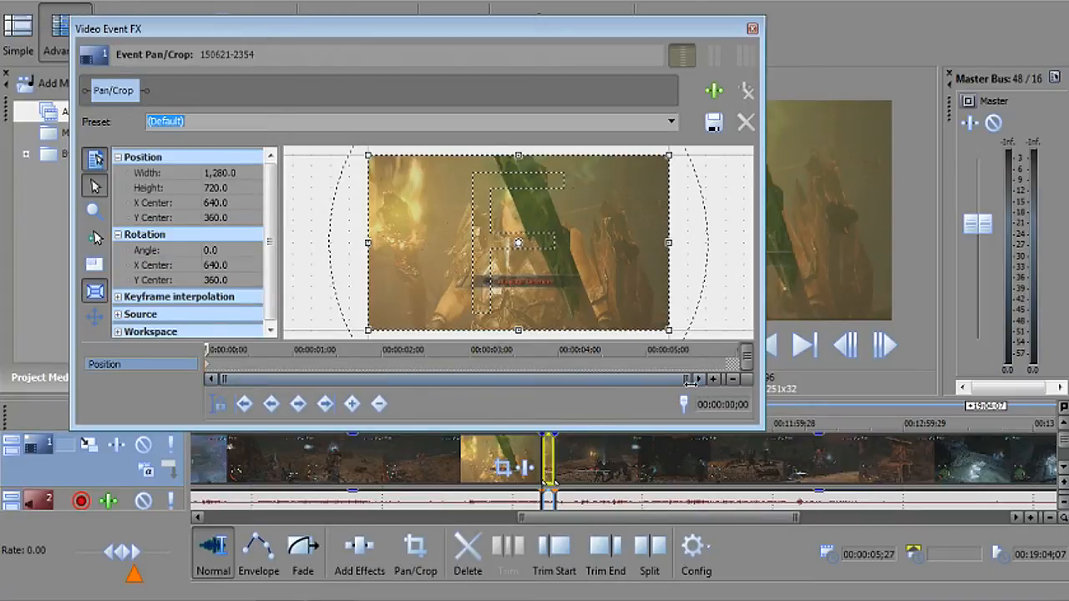
# Advance one frame on the Pan/Crop ruler and shrink the crop to 1,172.5 × 662.7.
pyautogui.moveTo(686, 380); pyautogui.dragTo(337, 380)
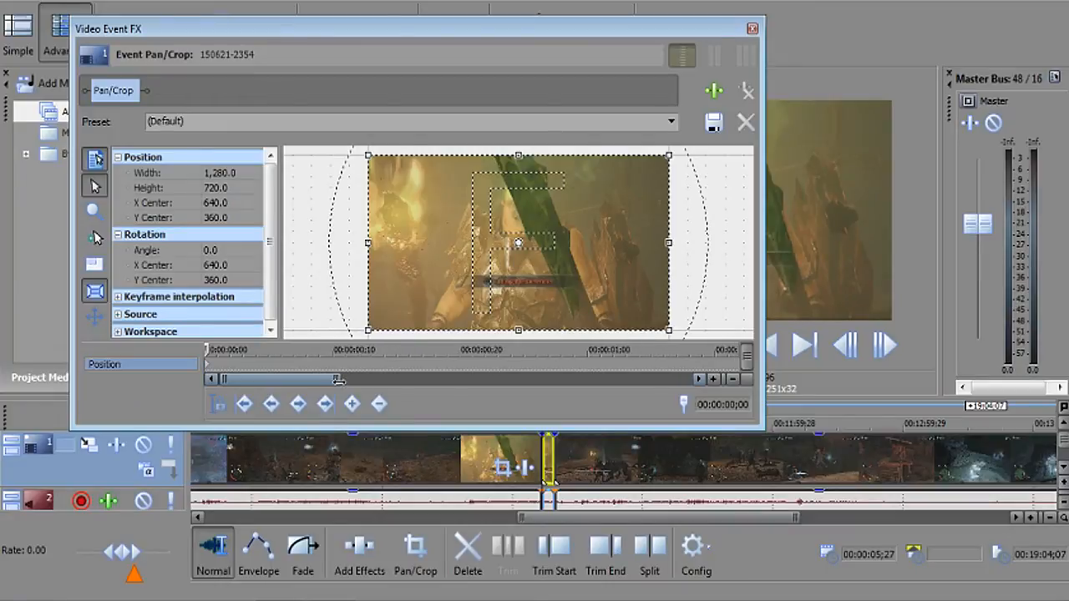
pyautogui.moveTo(468, 33); pyautogui.dragTo(388, 31)
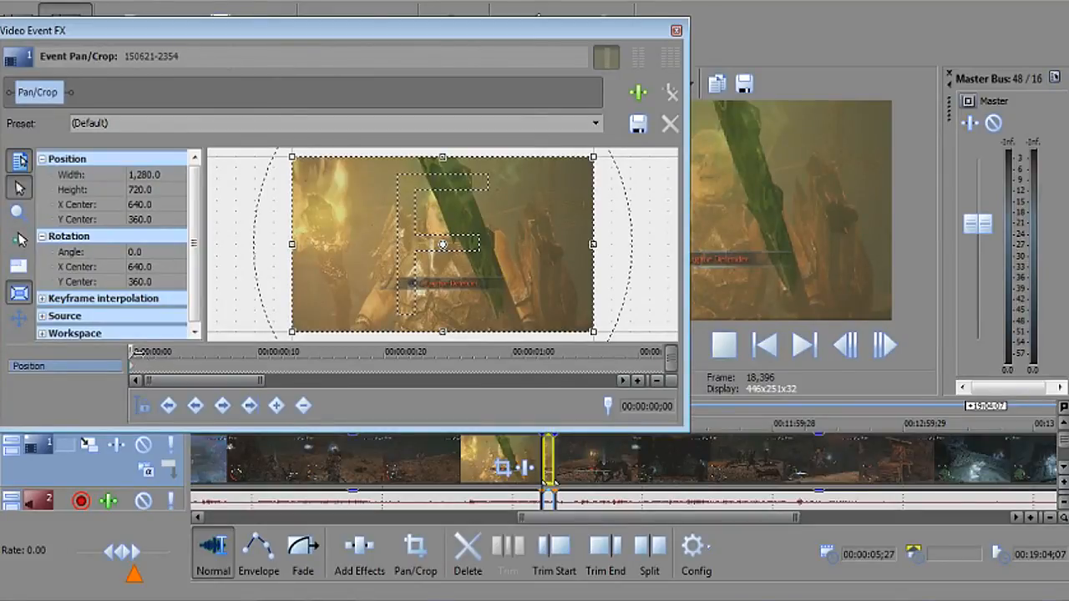
pyautogui.press('Right')
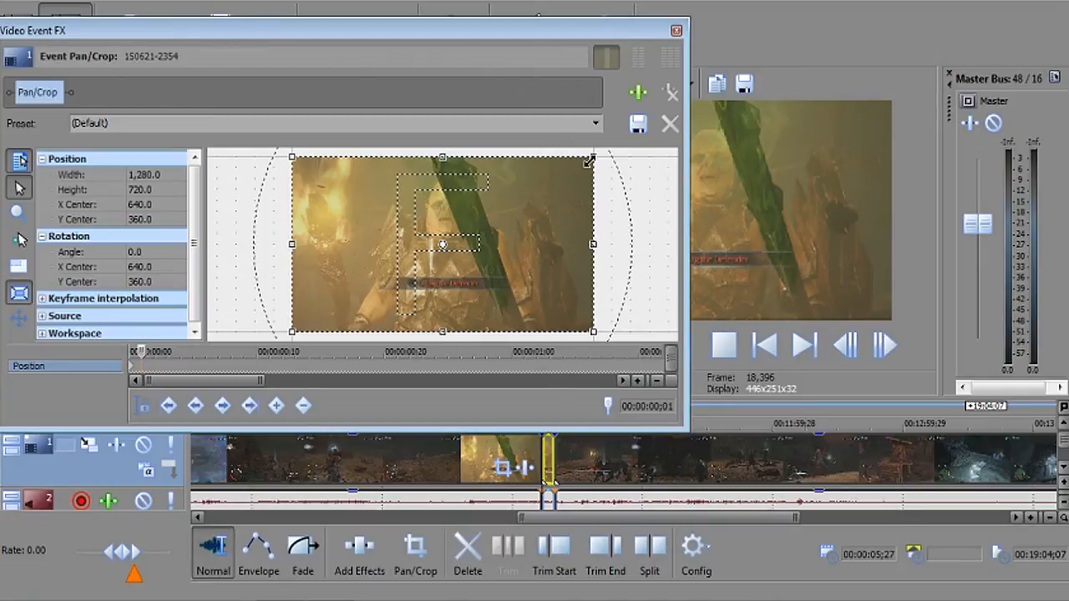
pyautogui.moveTo(593, 157); pyautogui.dragTo(580, 165)
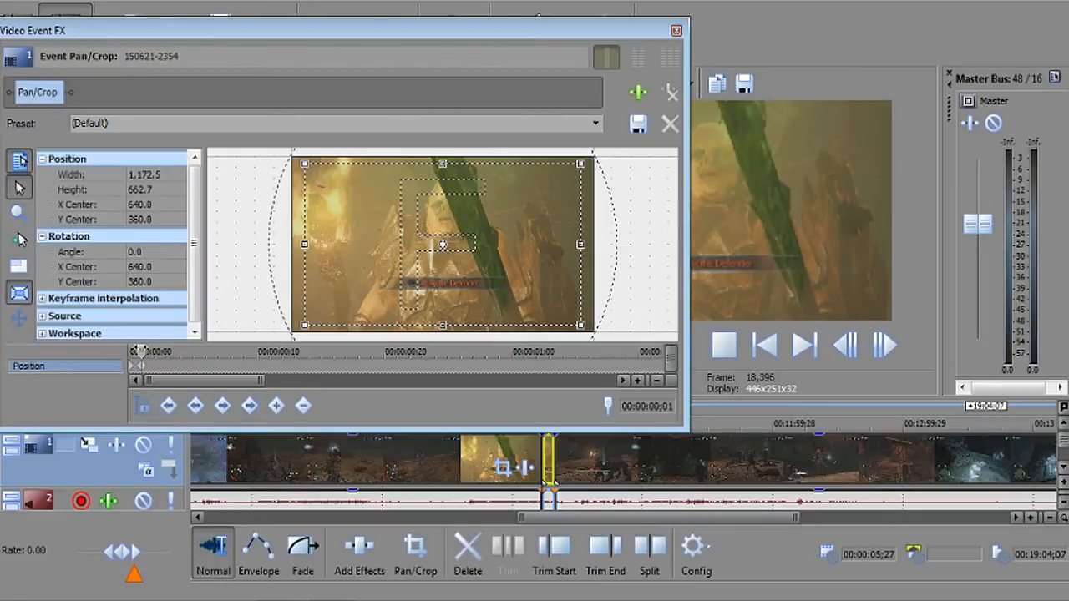
# Over the next three frames, shrink the crop step by step to 749.6 × 462.0, centred at 640, 377.9.
pyautogui.click(153, 358)
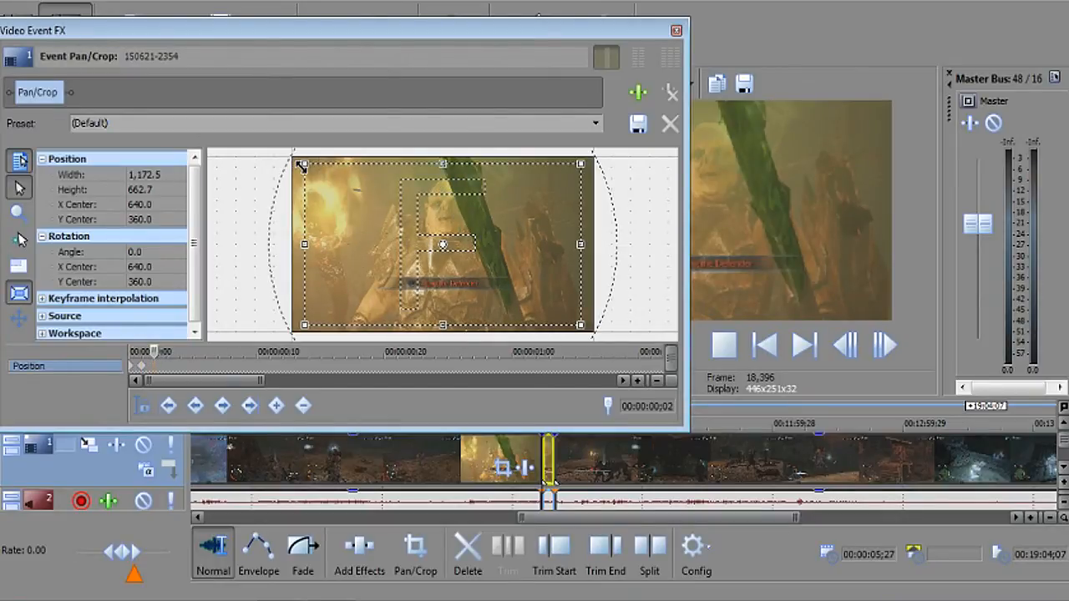
pyautogui.moveTo(302, 164); pyautogui.dragTo(320, 179)
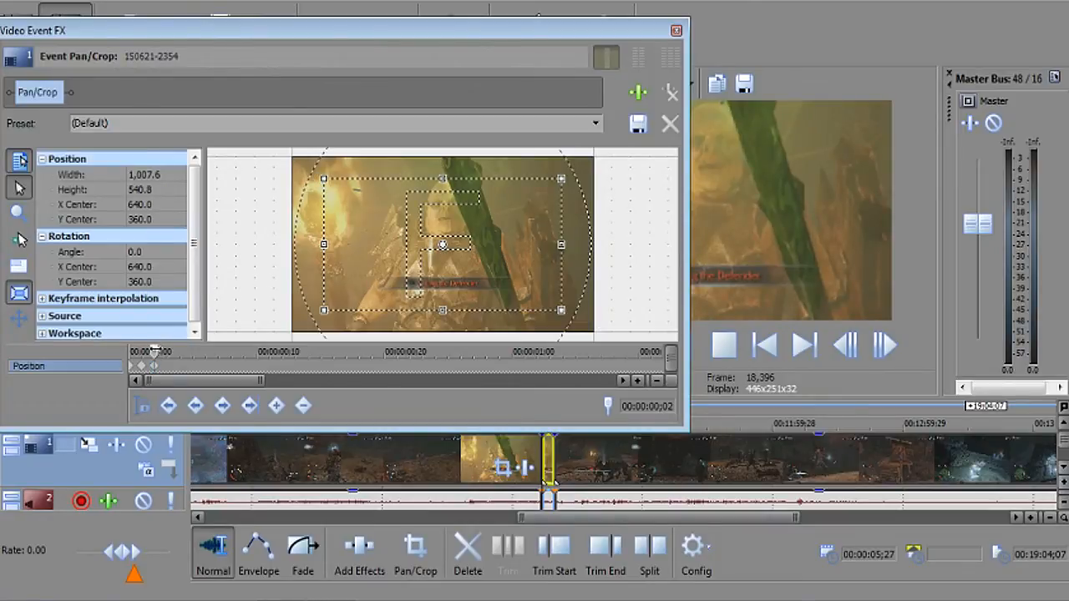
pyautogui.click(166, 351)
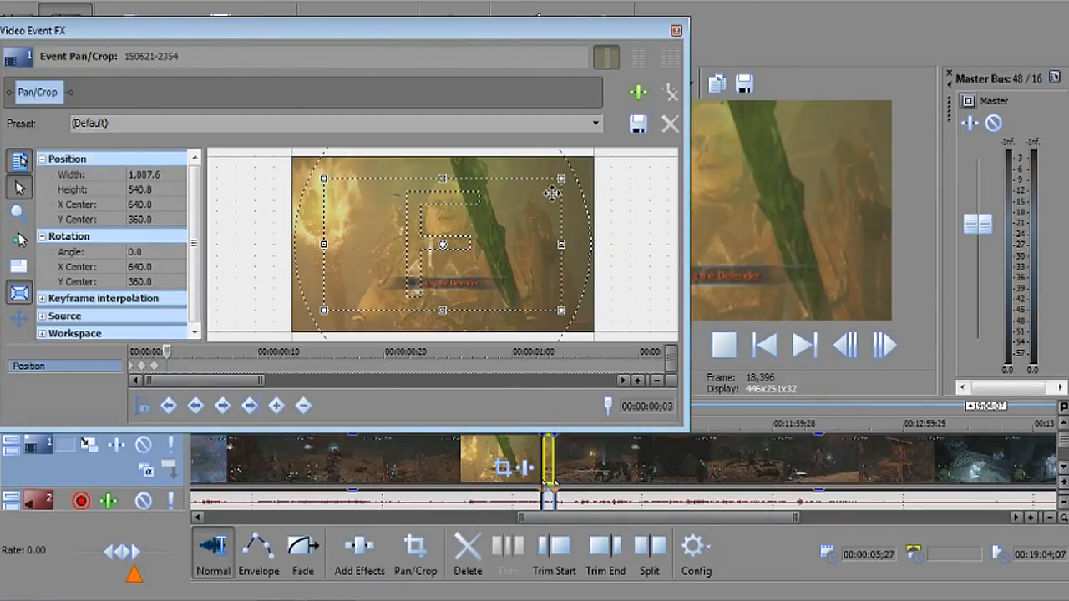
pyautogui.moveTo(558, 179); pyautogui.dragTo(536, 185)
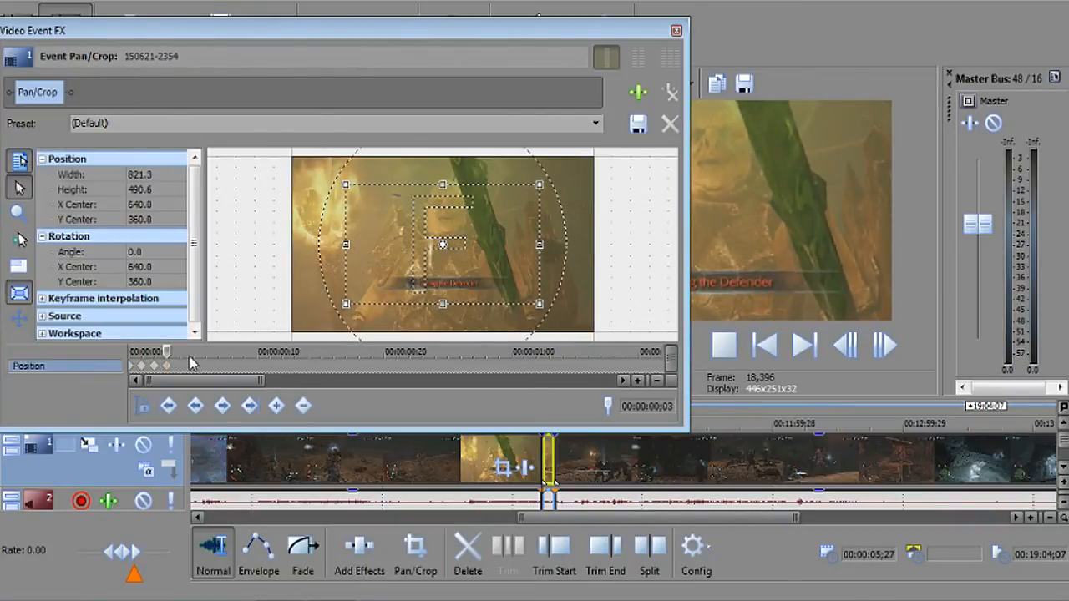
pyautogui.moveTo(167, 351); pyautogui.dragTo(180, 351)
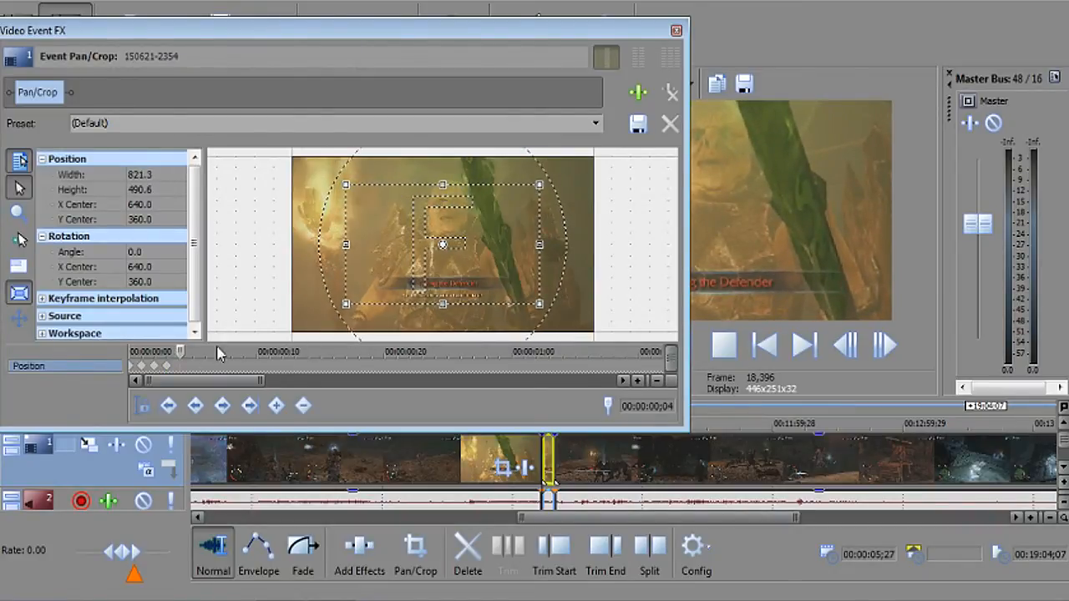
pyautogui.moveTo(541, 185); pyautogui.dragTo(534, 189)
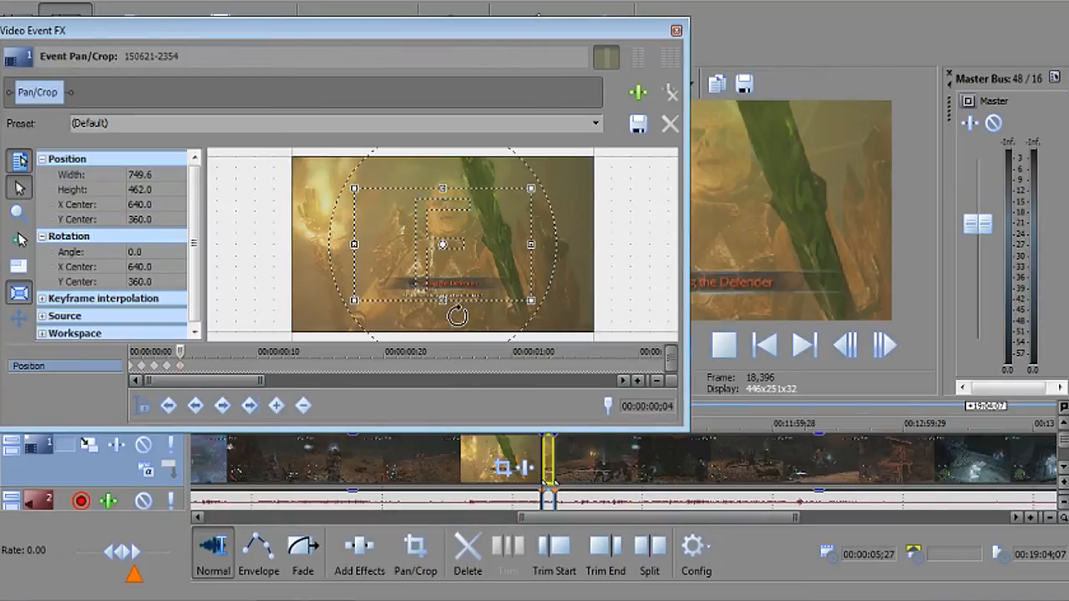
pyautogui.moveTo(460, 33); pyautogui.dragTo(316, 37)
pyautogui.moveTo(160, 36); pyautogui.dragTo(257, 34)
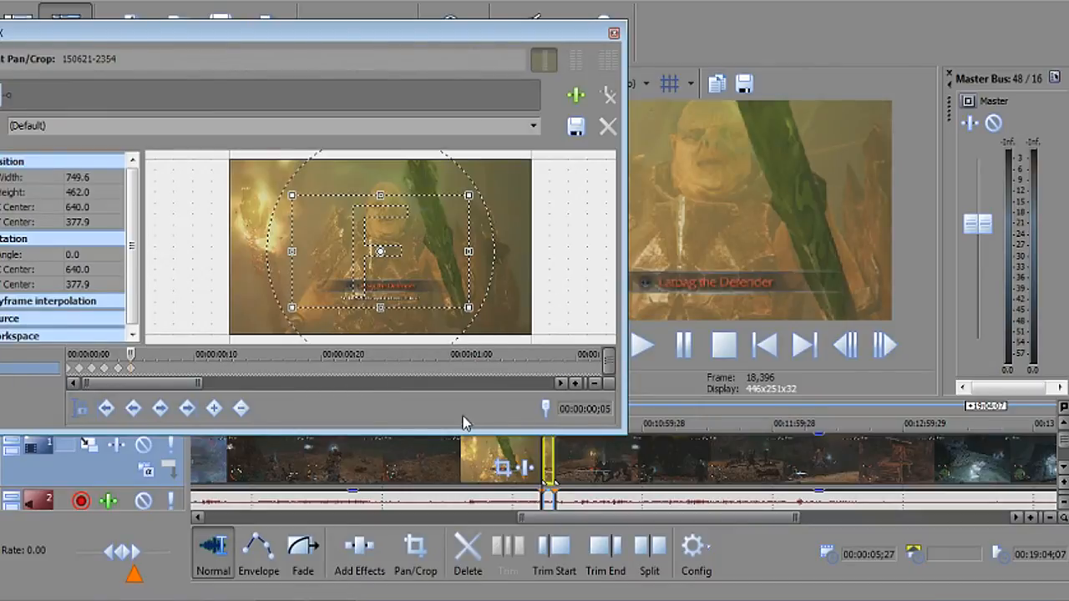
pyautogui.moveTo(202, 383); pyautogui.dragTo(557, 399)
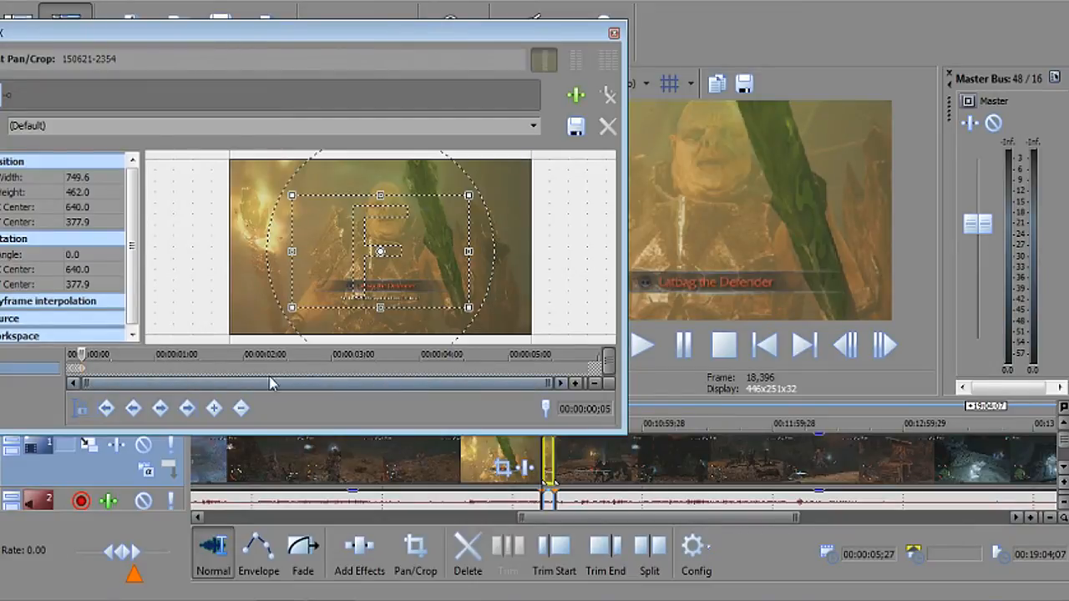
# Zoom the keyframe ruler in and settle on frame 00:00:05;22, just before the shot changes.
pyautogui.moveTo(87, 383); pyautogui.dragTo(320, 382)
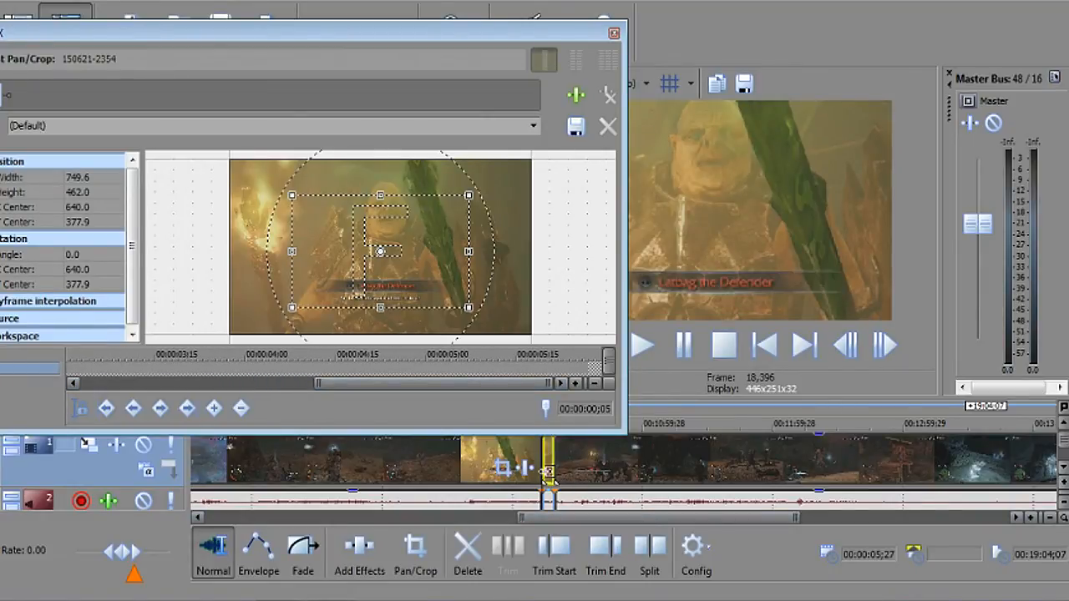
pyautogui.click(560, 361)
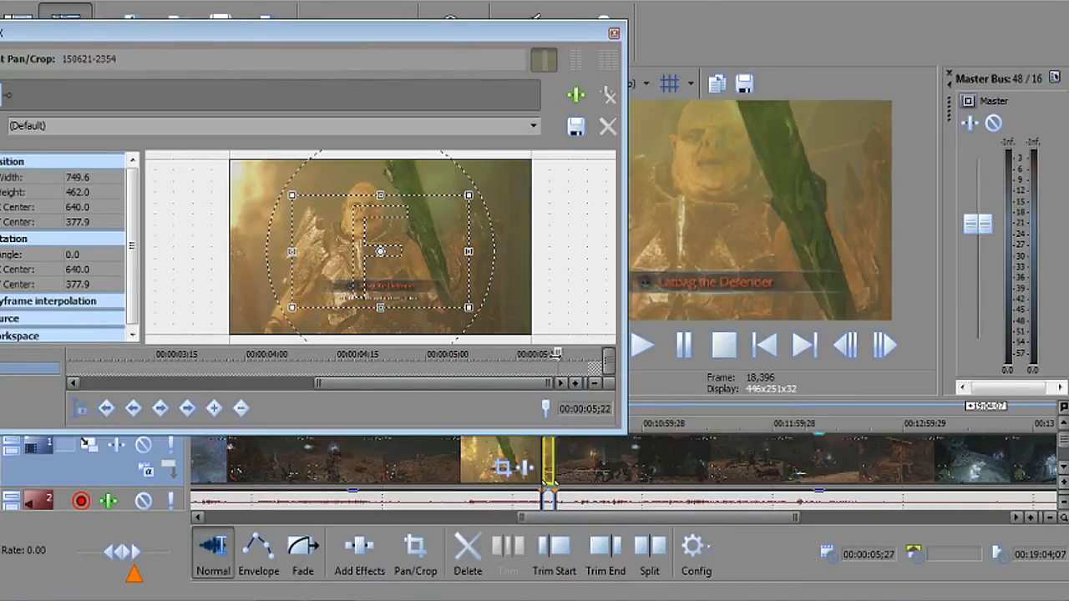
pyautogui.press('Right')
pyautogui.press('Right')
pyautogui.press('Right')
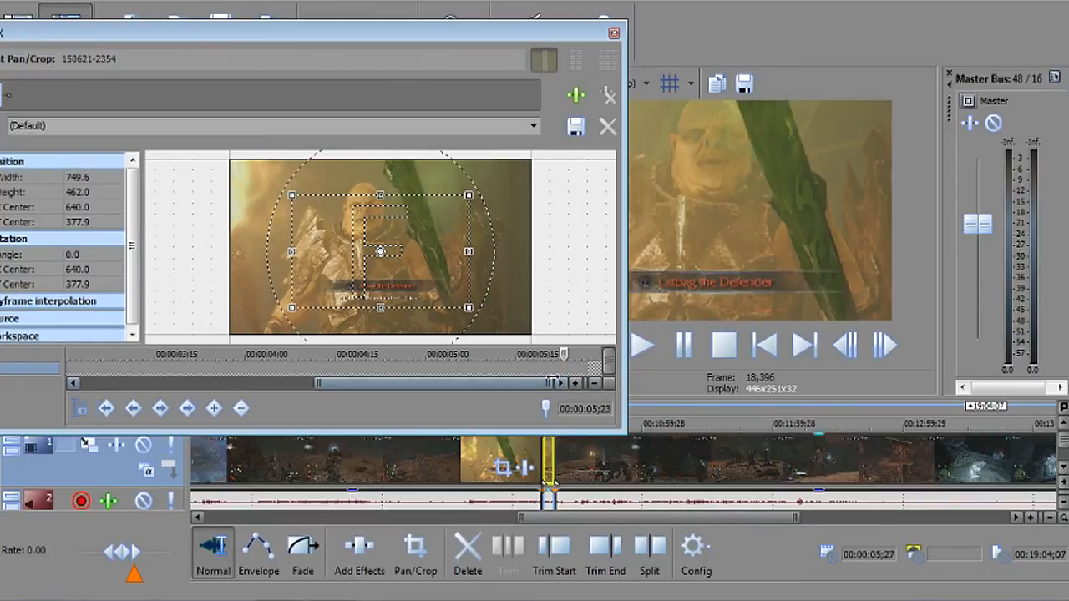
pyautogui.press('Right')
pyautogui.press('Right')
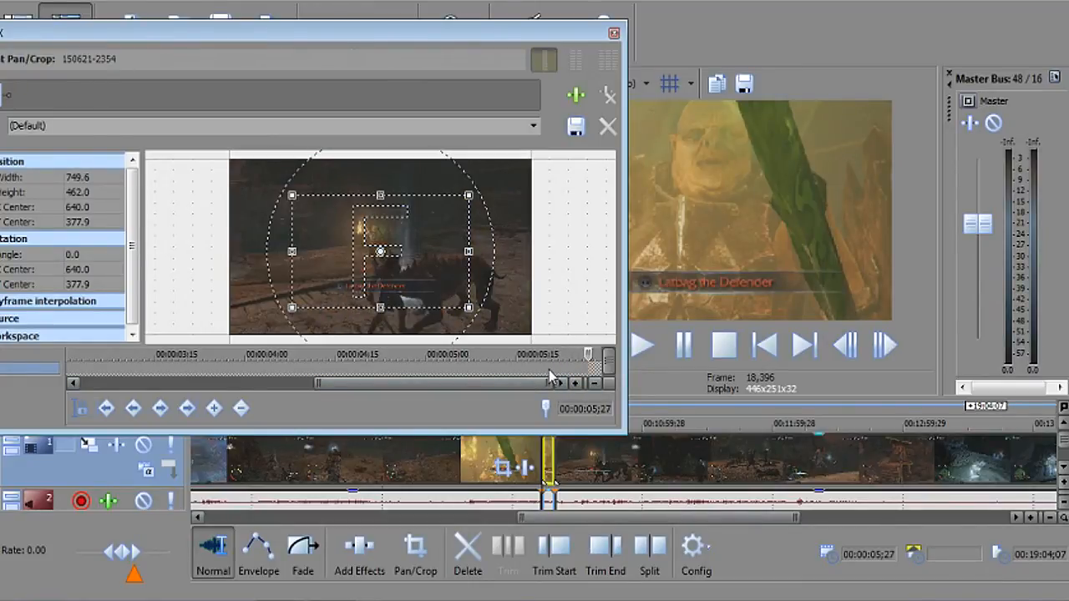
pyautogui.press('Left')
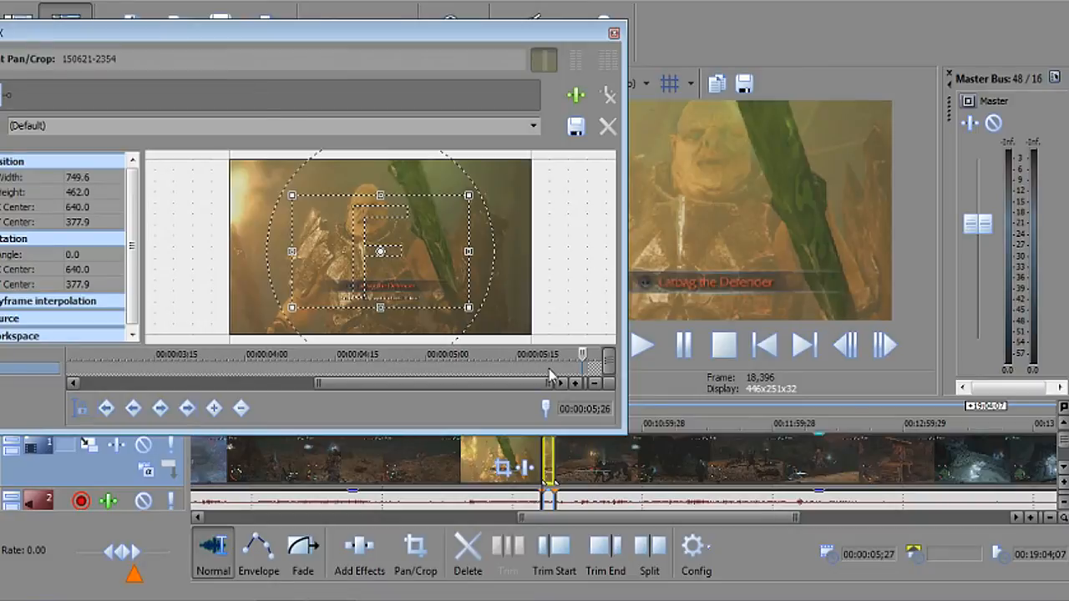
pyautogui.press('Left')
pyautogui.press('Left')
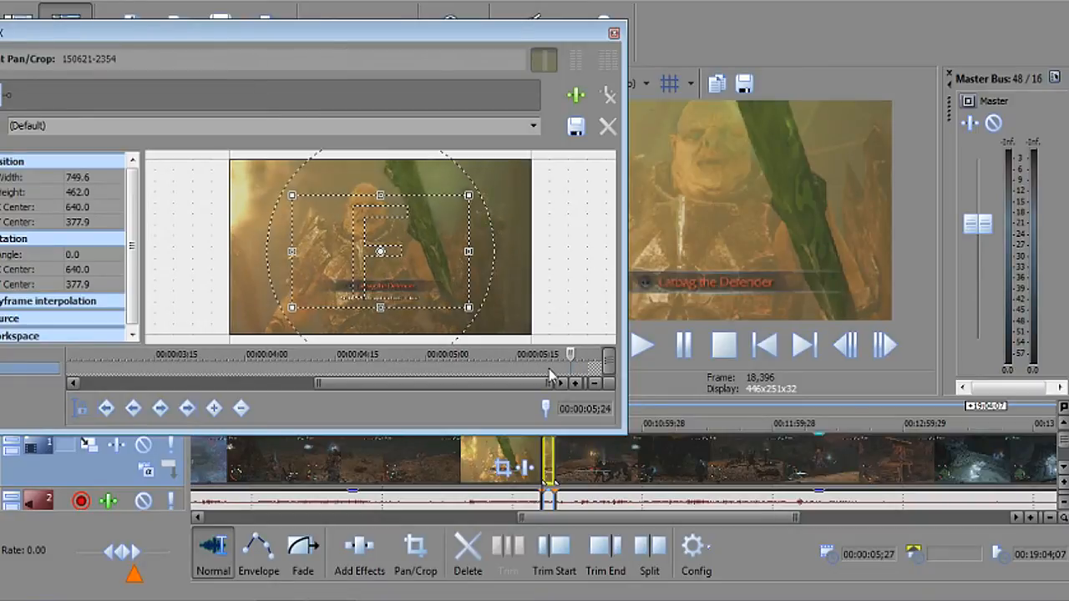
pyautogui.press('Left')
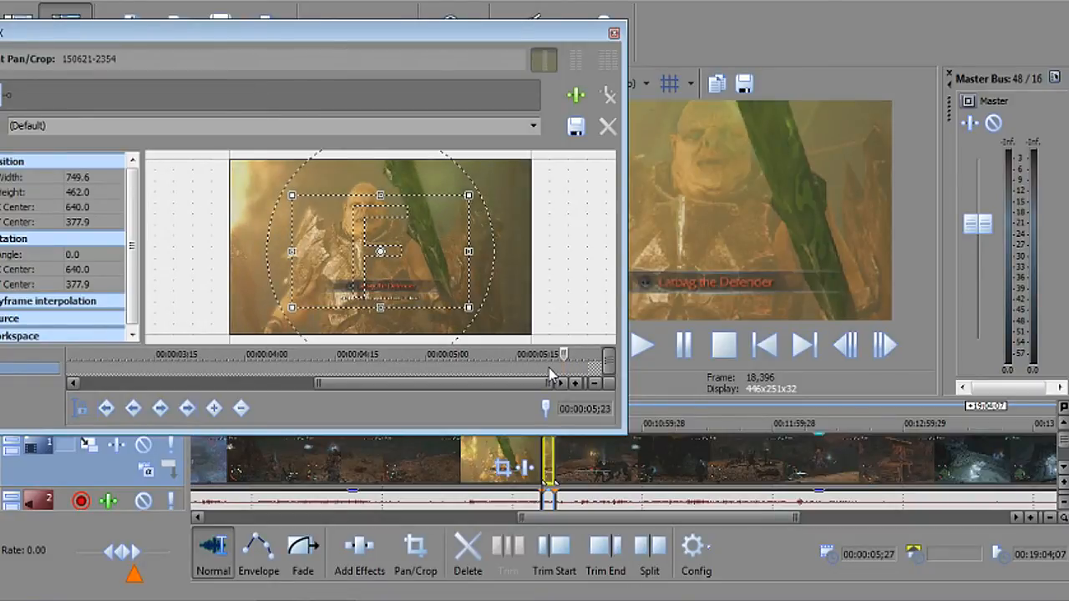
pyautogui.press('Left')
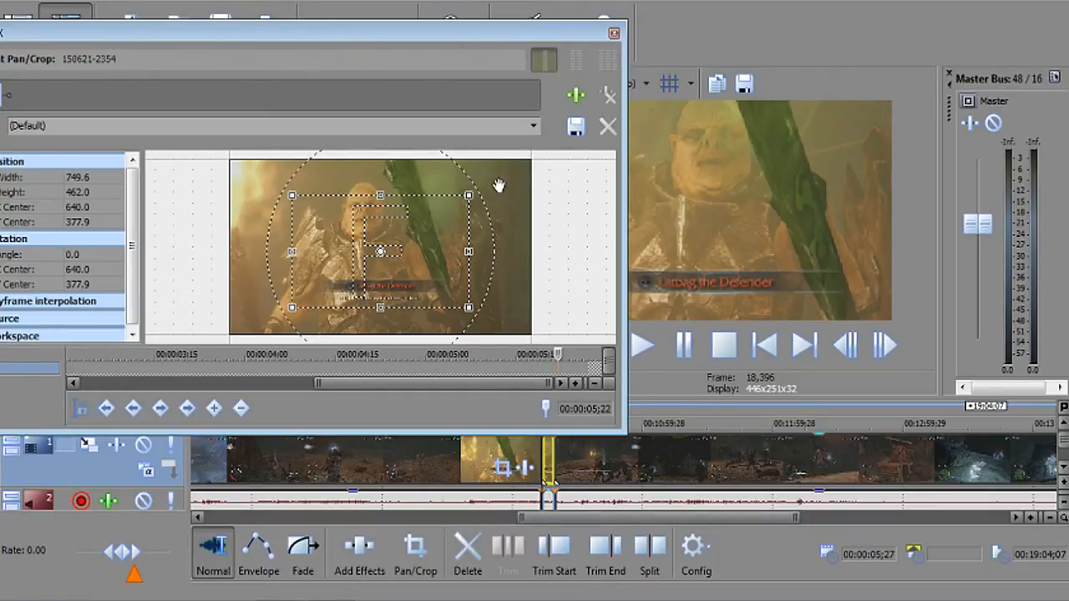
# Widen the crop frame by frame from 5;22 to 5;24, reaching 1,158.2 × 669.8, then move to 5;26.
pyautogui.moveTo(472, 195); pyautogui.dragTo(495, 182)
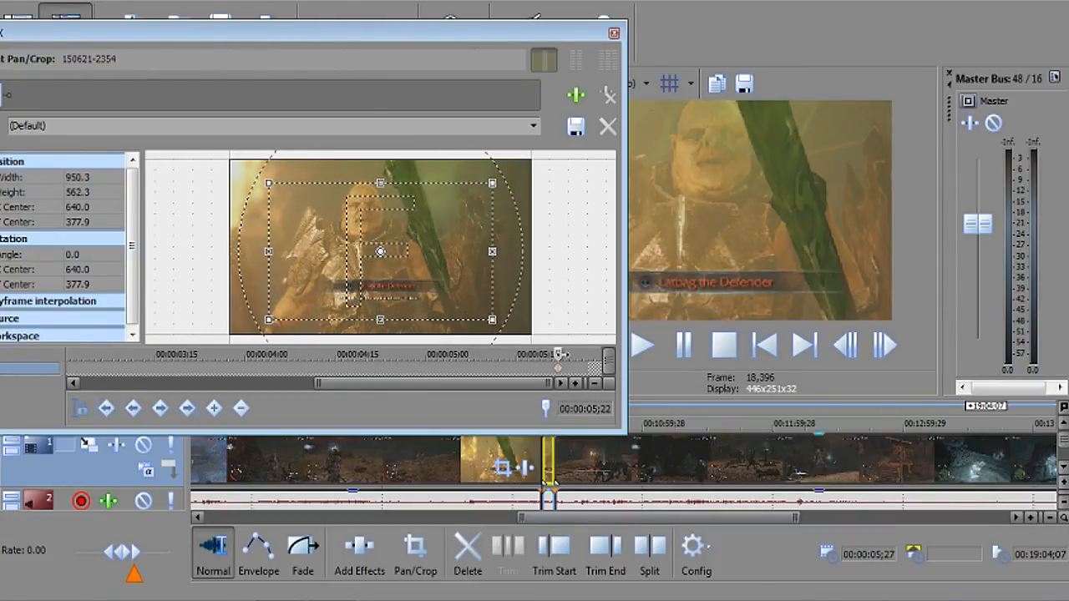
pyautogui.click(561, 354)
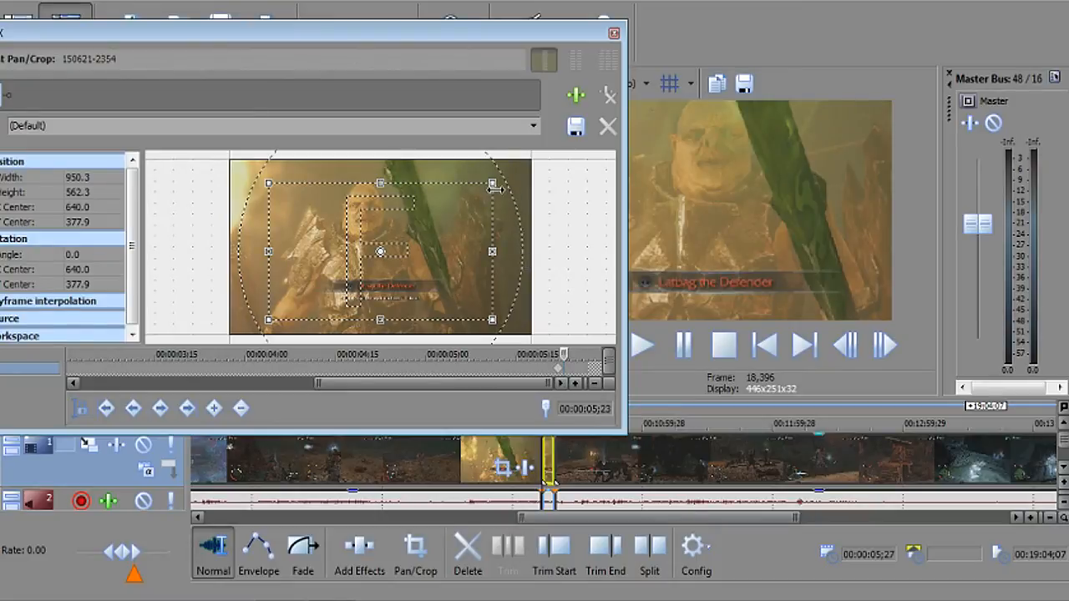
pyautogui.moveTo(494, 186); pyautogui.dragTo(504, 181)
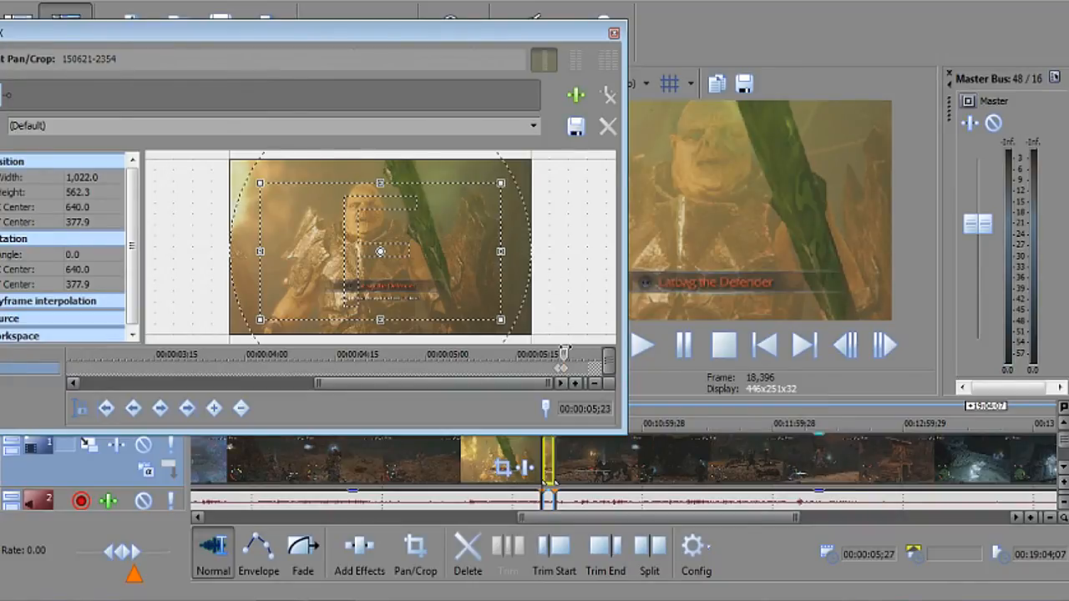
pyautogui.click(566, 354)
pyautogui.moveTo(500, 182); pyautogui.dragTo(517, 166)
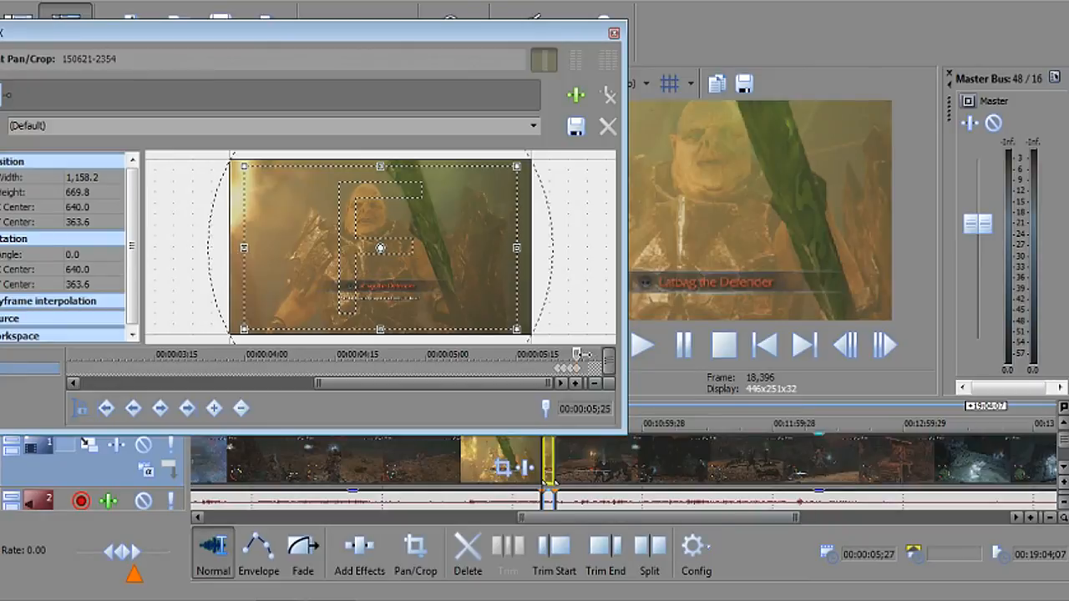
pyautogui.moveTo(578, 354); pyautogui.dragTo(583, 355)
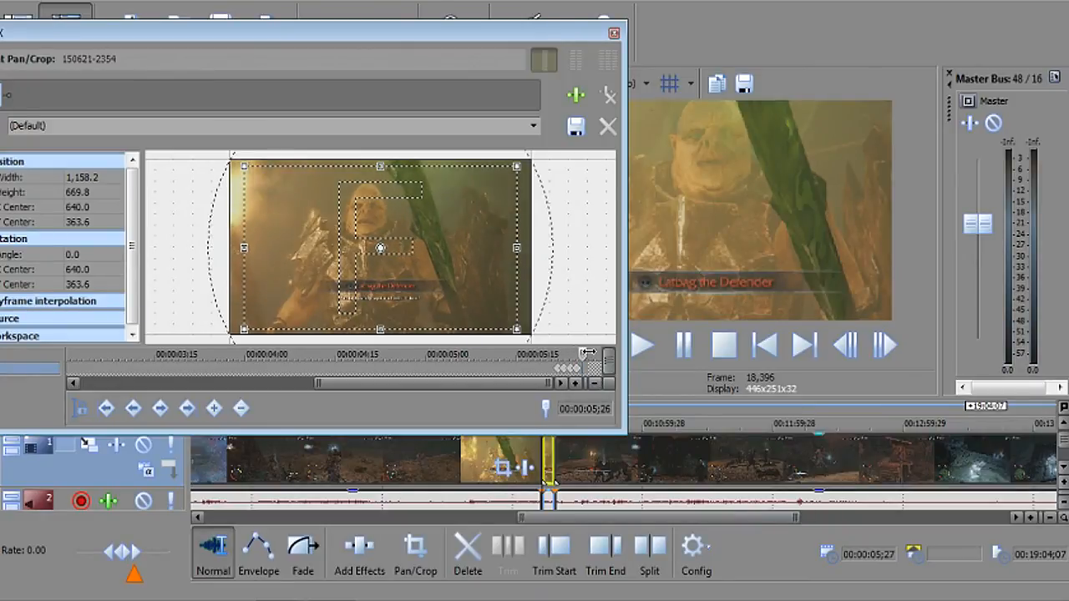
pyautogui.click(533, 126)
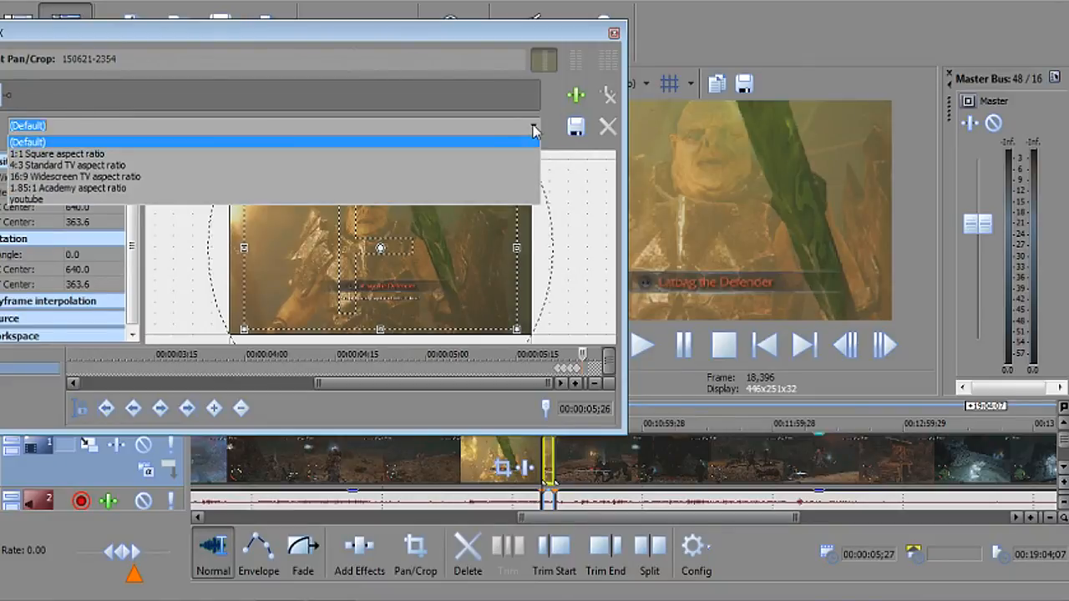
# At 5;26 apply (Default), then the youtube preset (1,261.4 × 709.5), and close the Pan/Crop window.
pyautogui.click(492, 142)
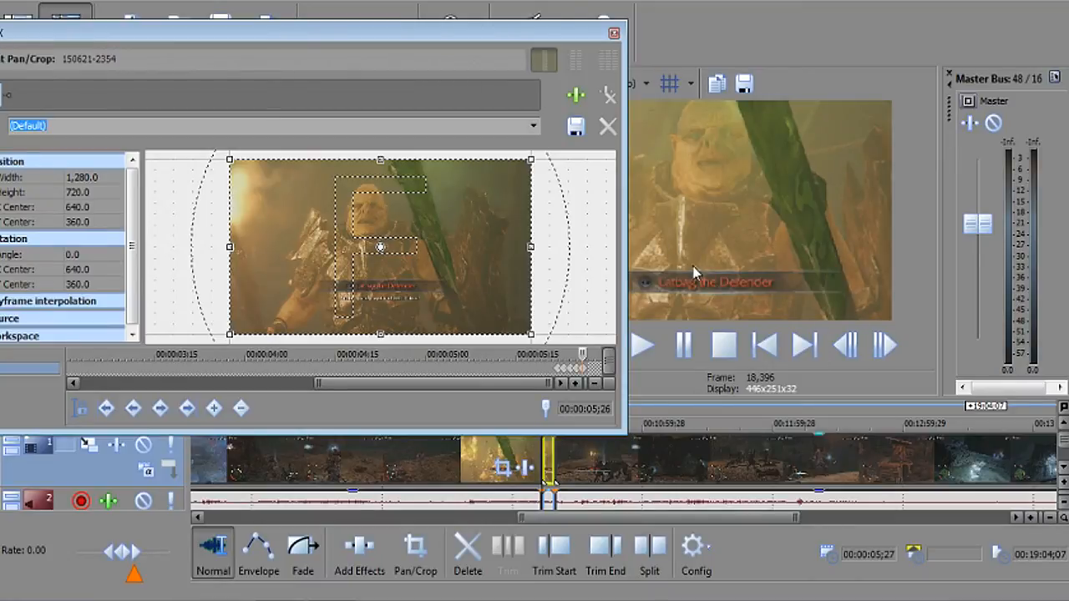
pyautogui.click(534, 127)
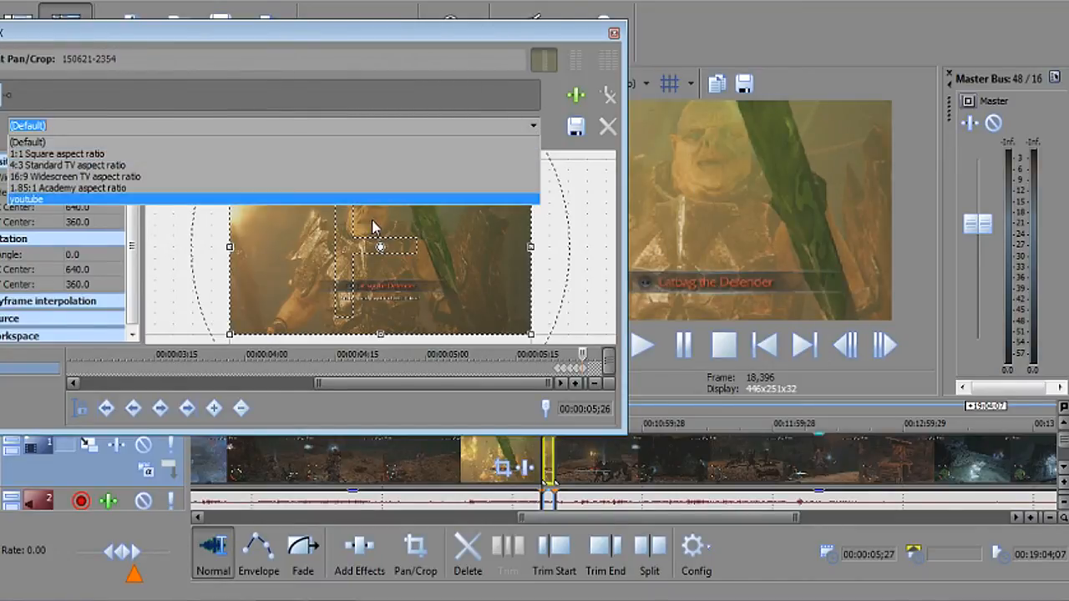
pyautogui.click(393, 200)
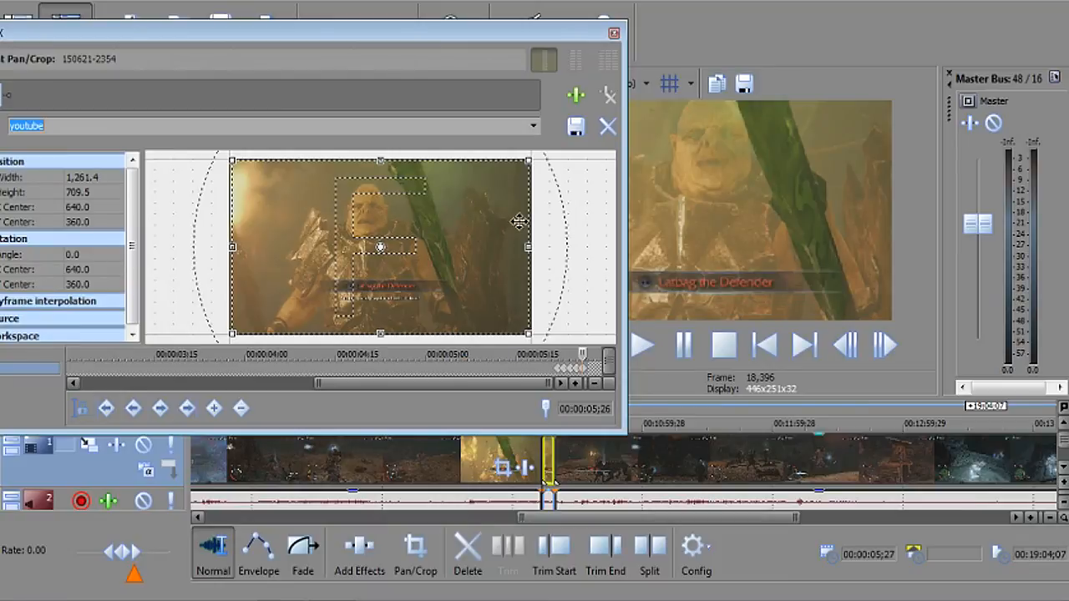
pyautogui.click(613, 34)
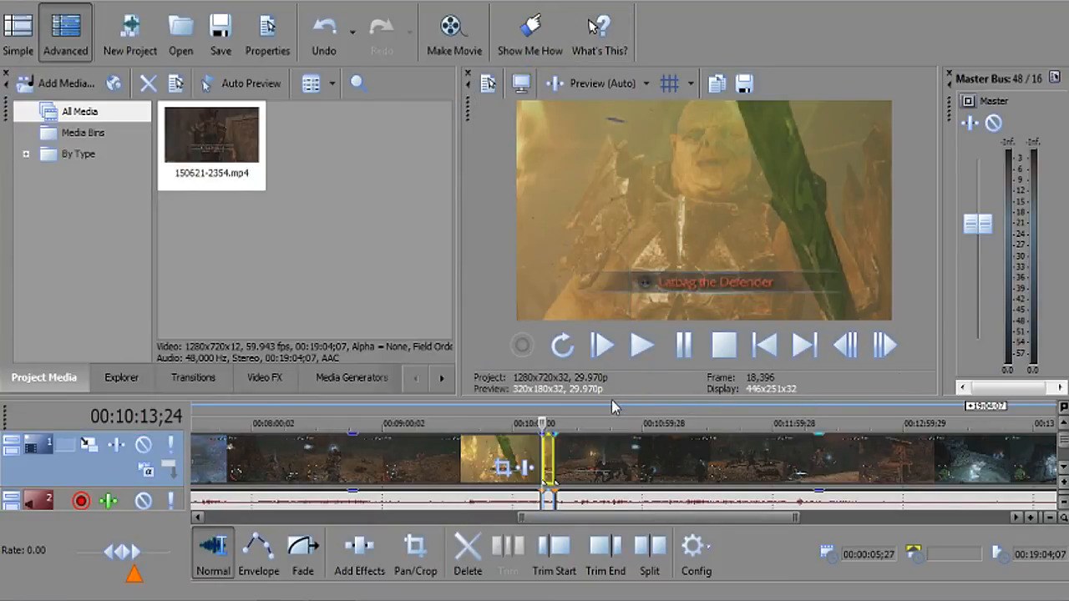
pyautogui.click(539, 417)
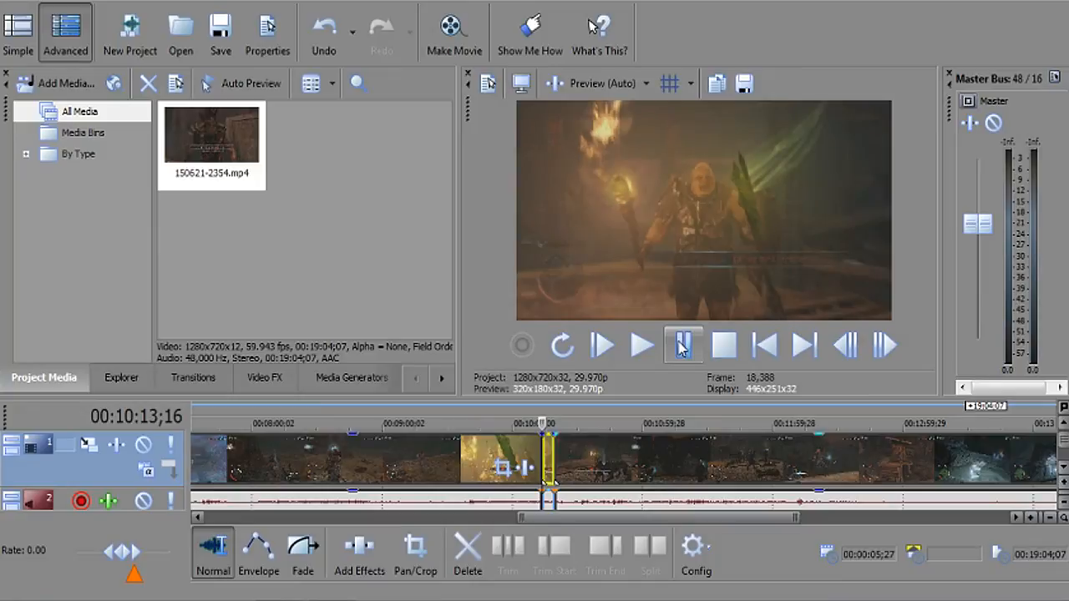
pyautogui.doubleClick(683, 347)
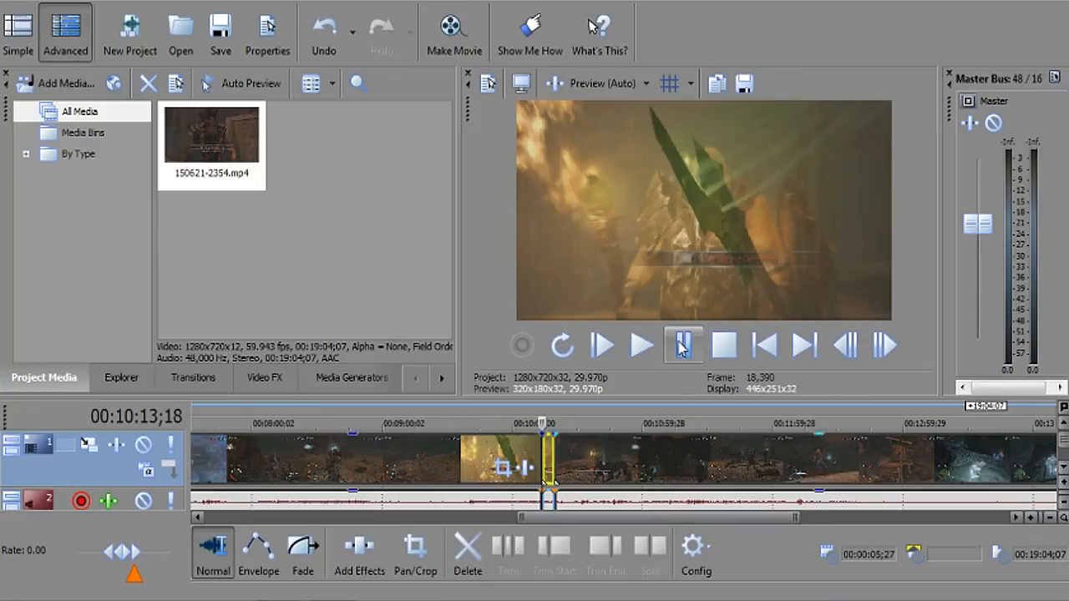
pyautogui.doubleClick(682, 348)
pyautogui.click(682, 348)
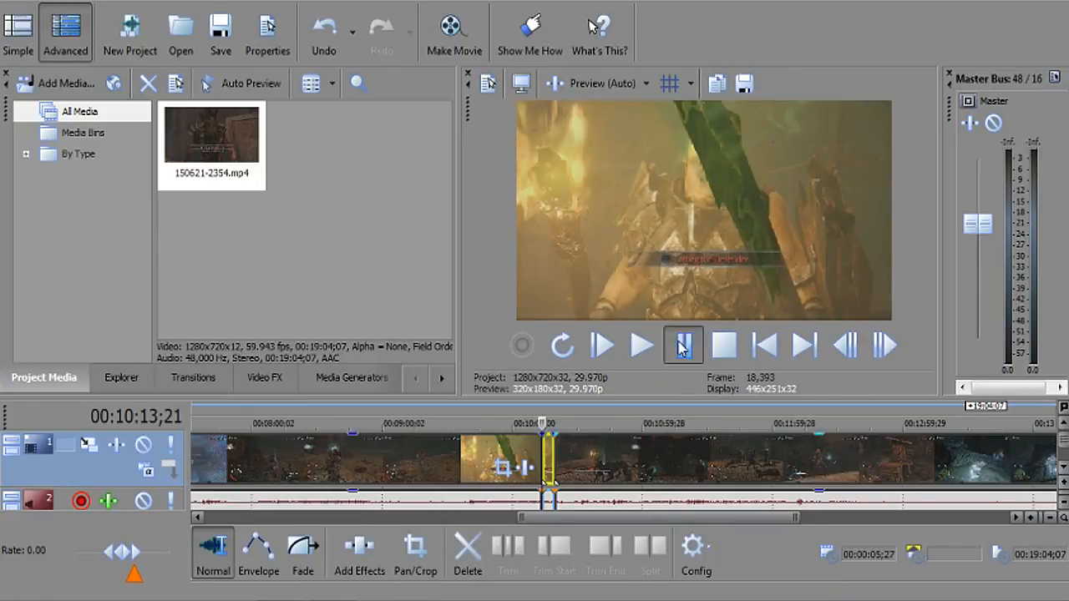
pyautogui.click(682, 347)
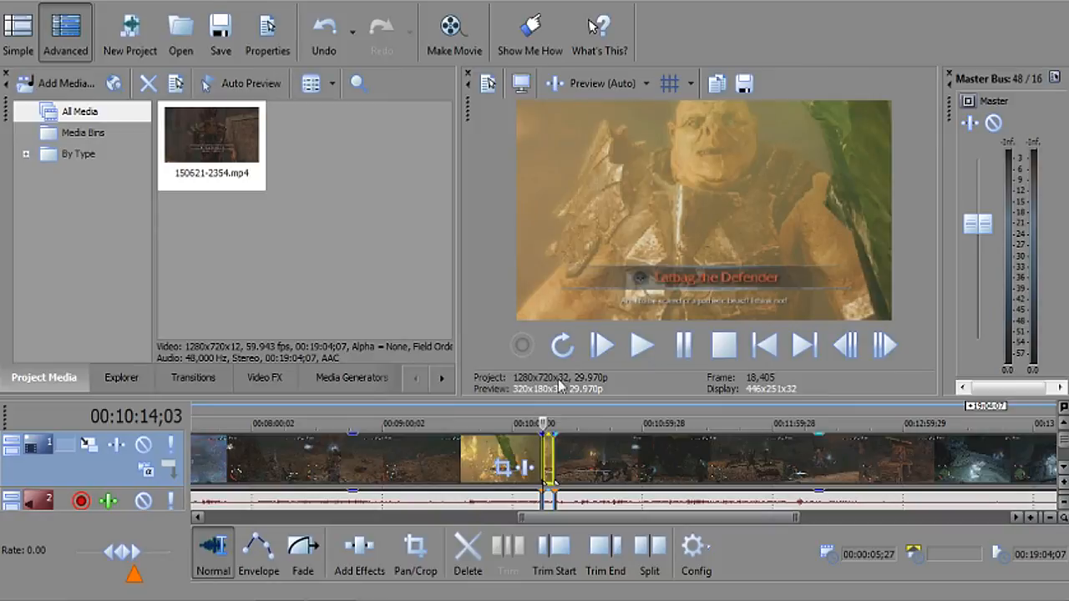
pyautogui.click(541, 409)
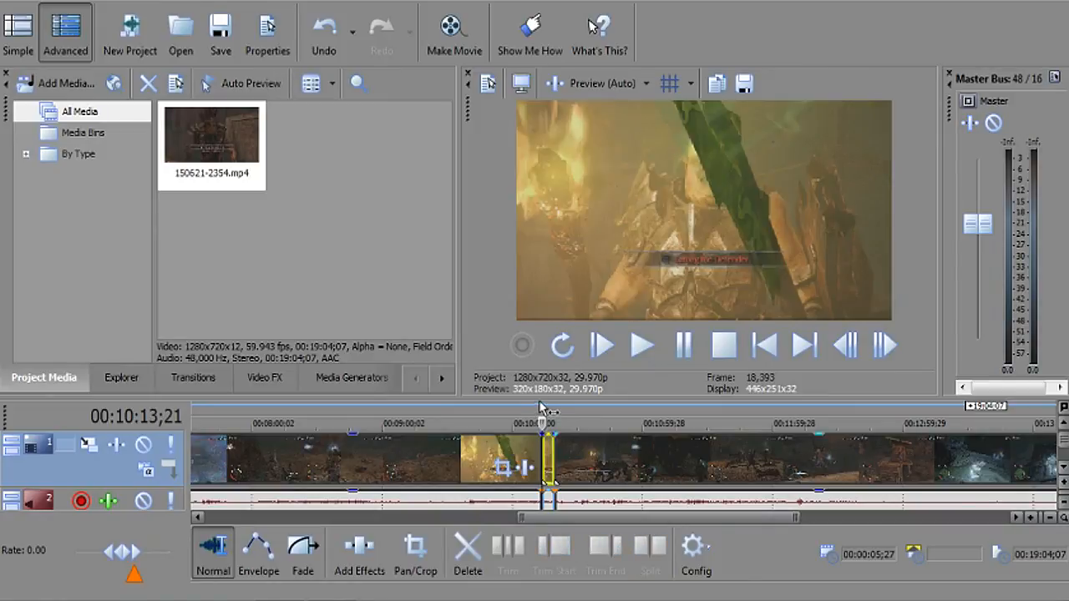
pyautogui.click(676, 349)
pyautogui.click(675, 350)
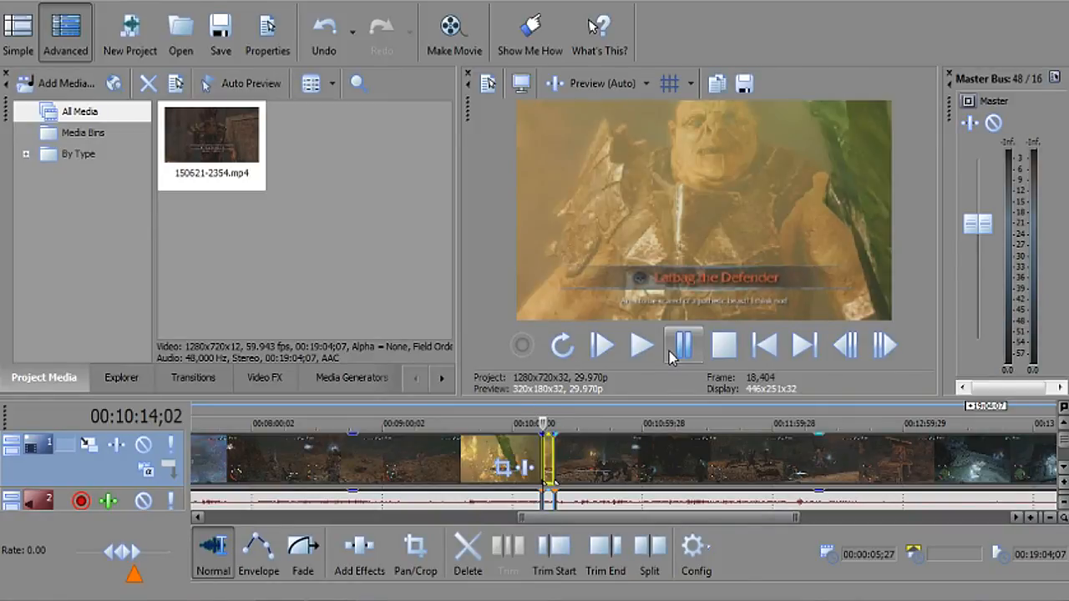
pyautogui.click(544, 409)
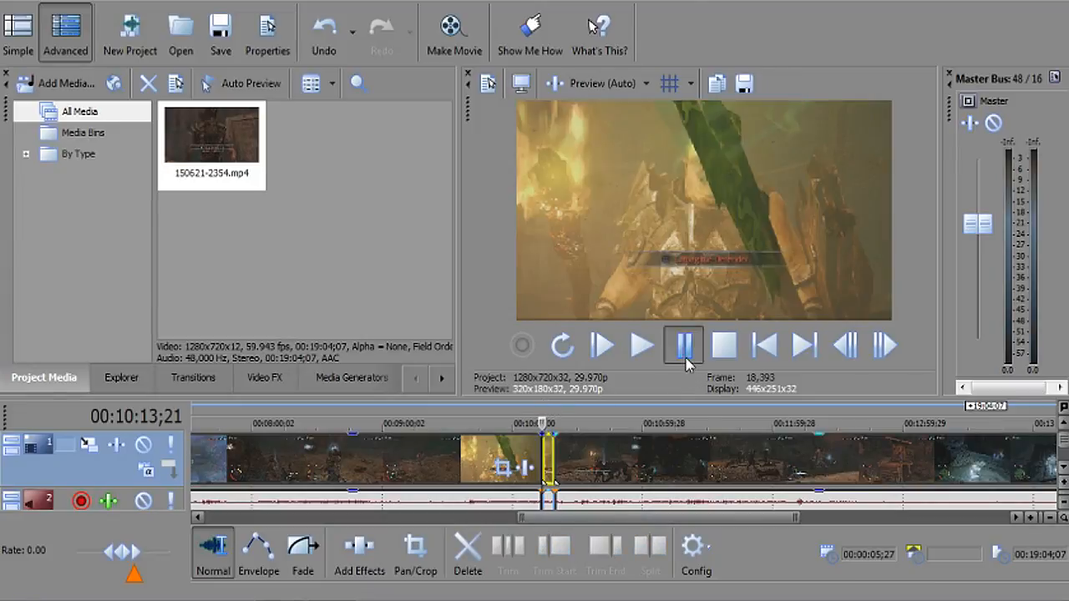
pyautogui.click(684, 355)
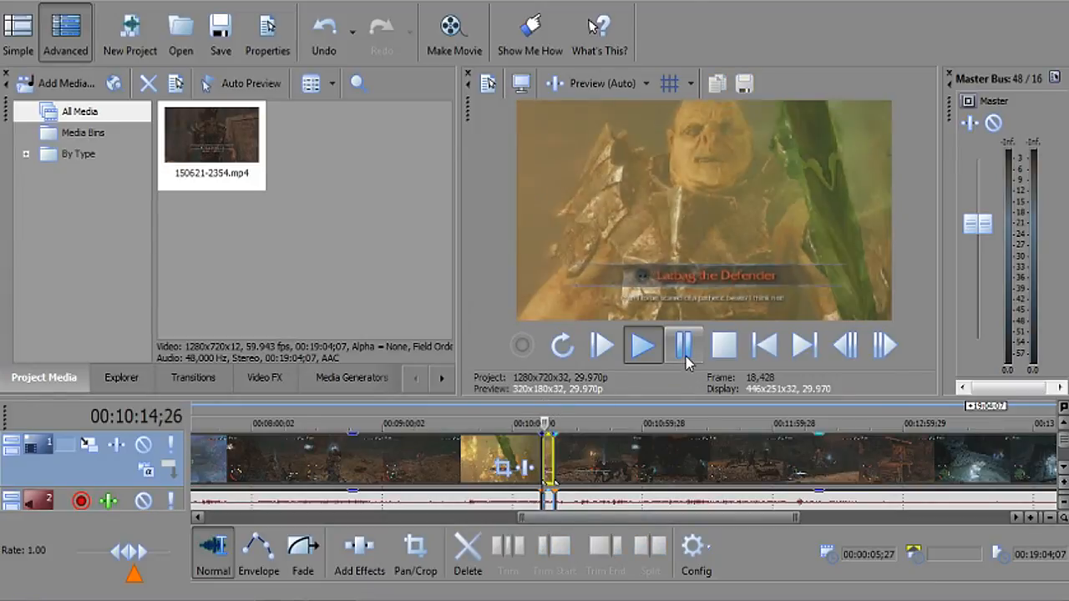
pyautogui.click(685, 351)
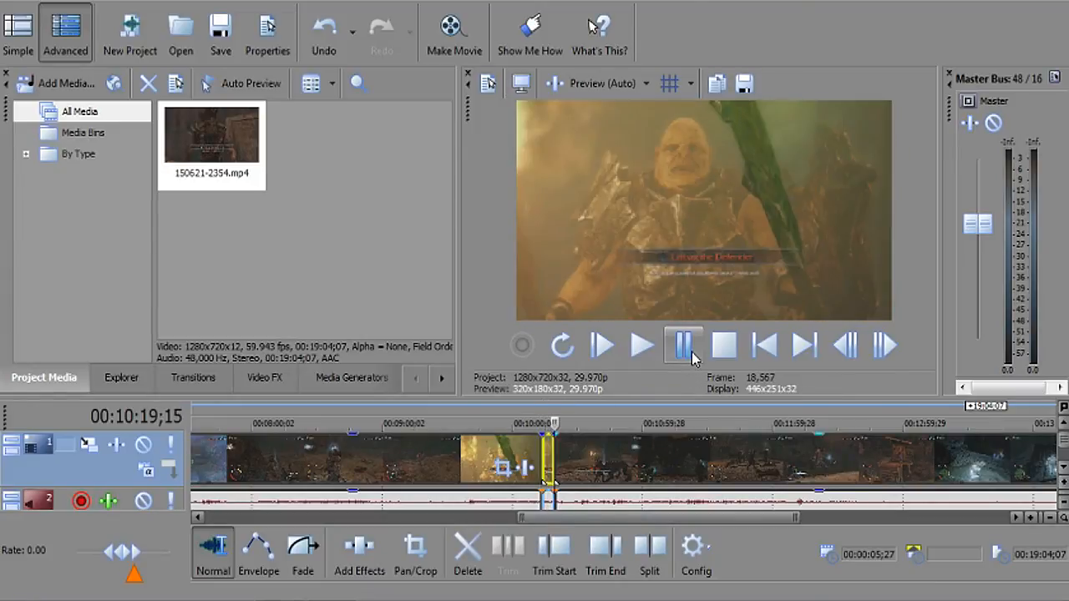
pyautogui.click(685, 351)
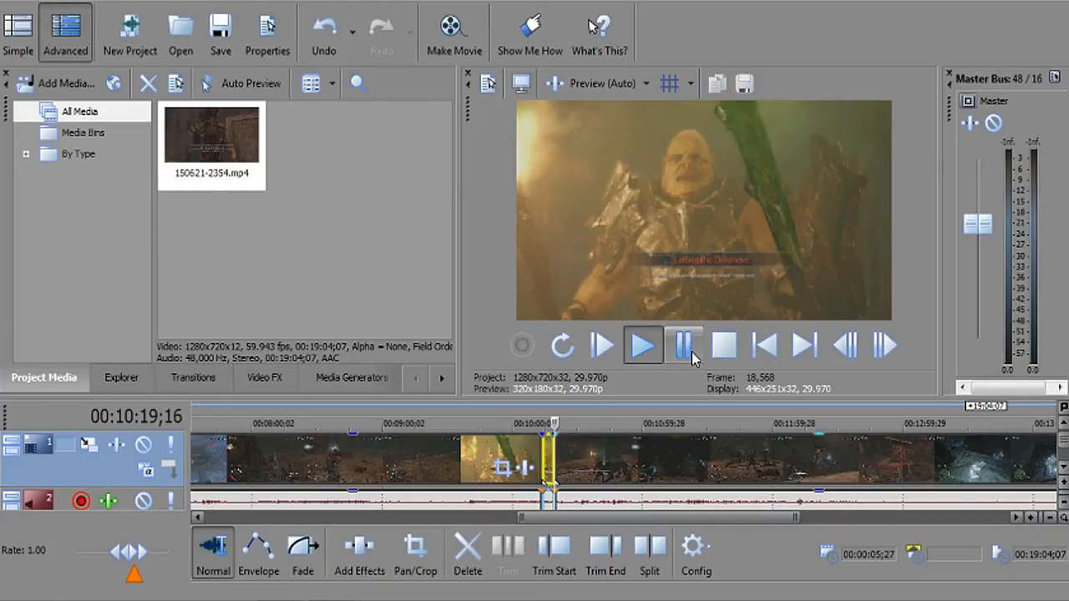
pyautogui.click(685, 351)
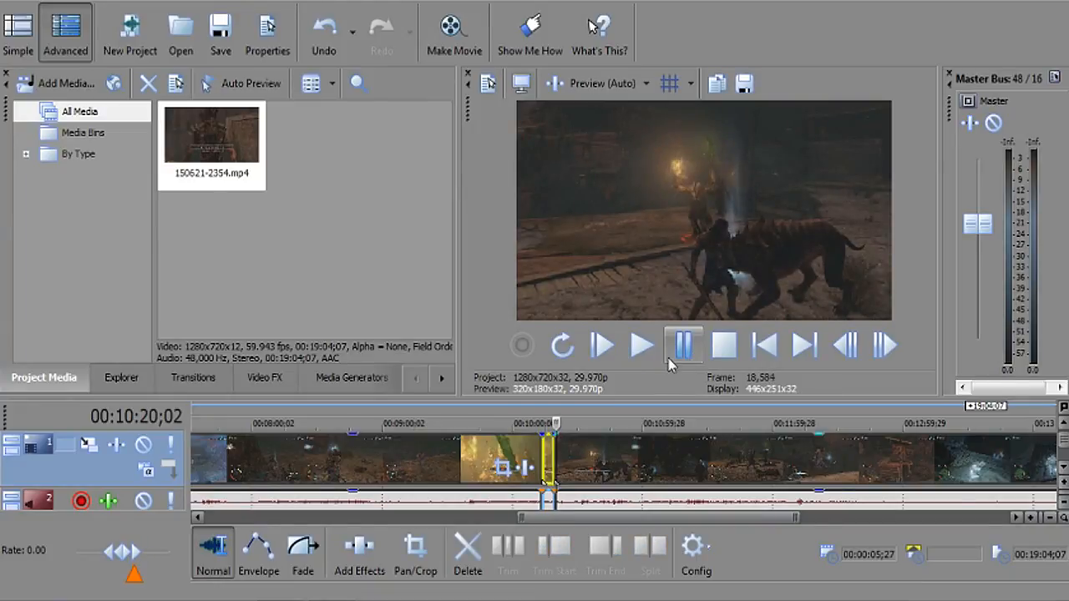